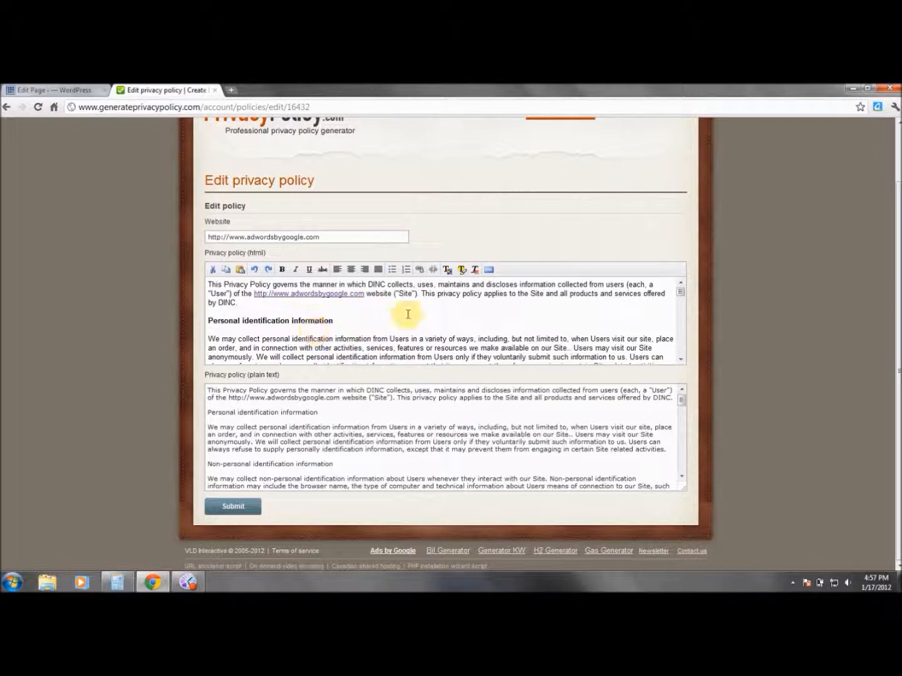
left_click(238, 510)
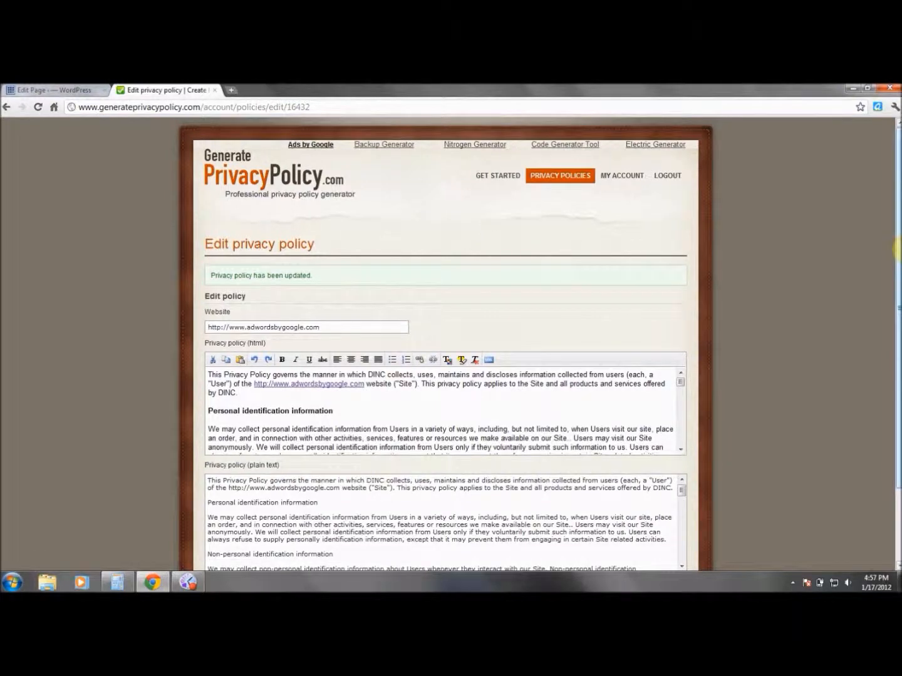
scroll(897, 269, "down", 3)
scroll(883, 243, "up", 3)
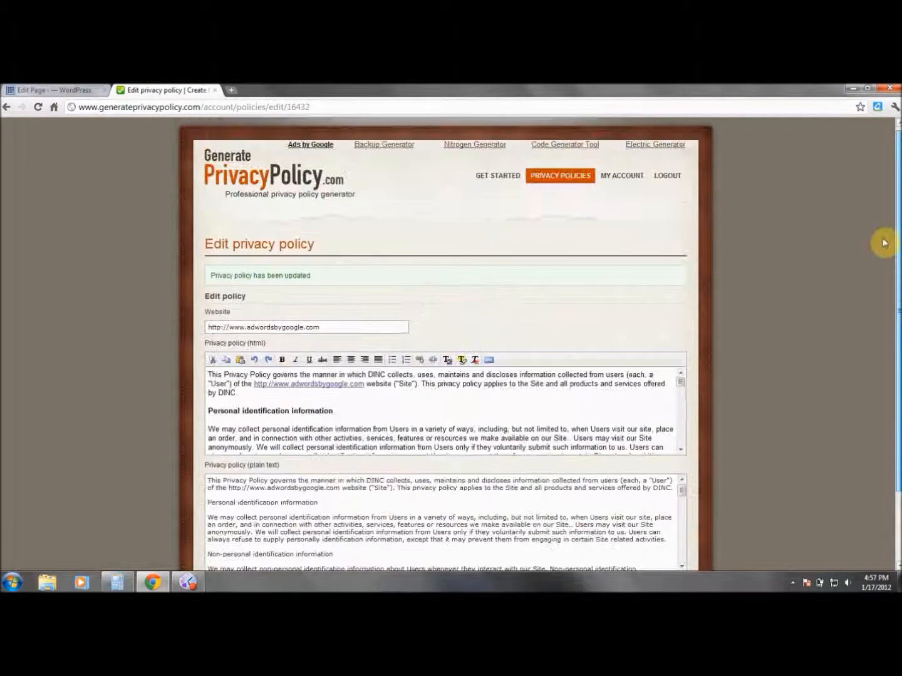
scroll(889, 262, "down", 1)
scroll(893, 288, "down", 1)
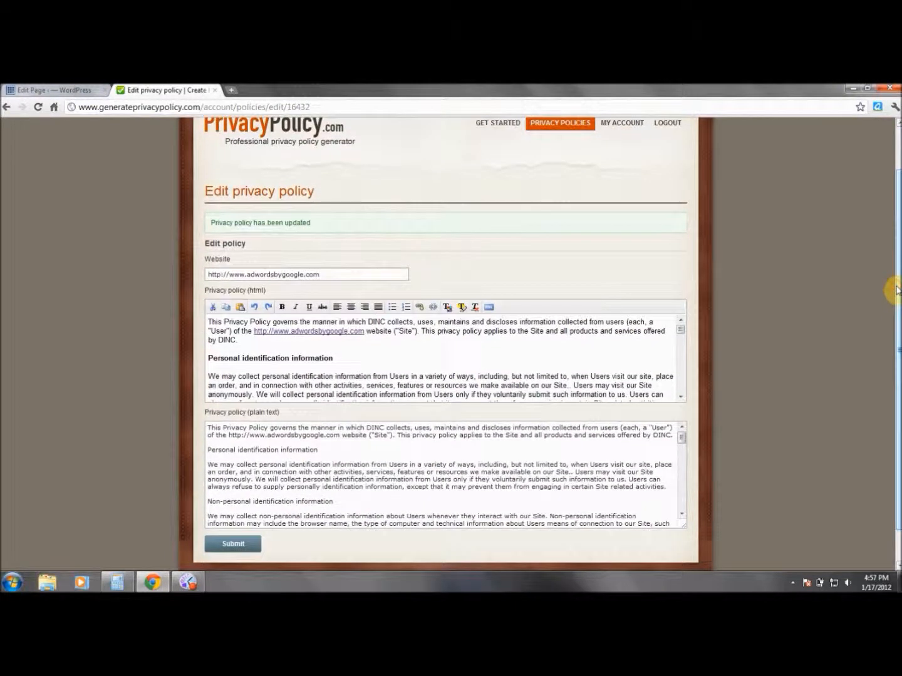
left_click_drag(386, 376, 677, 419)
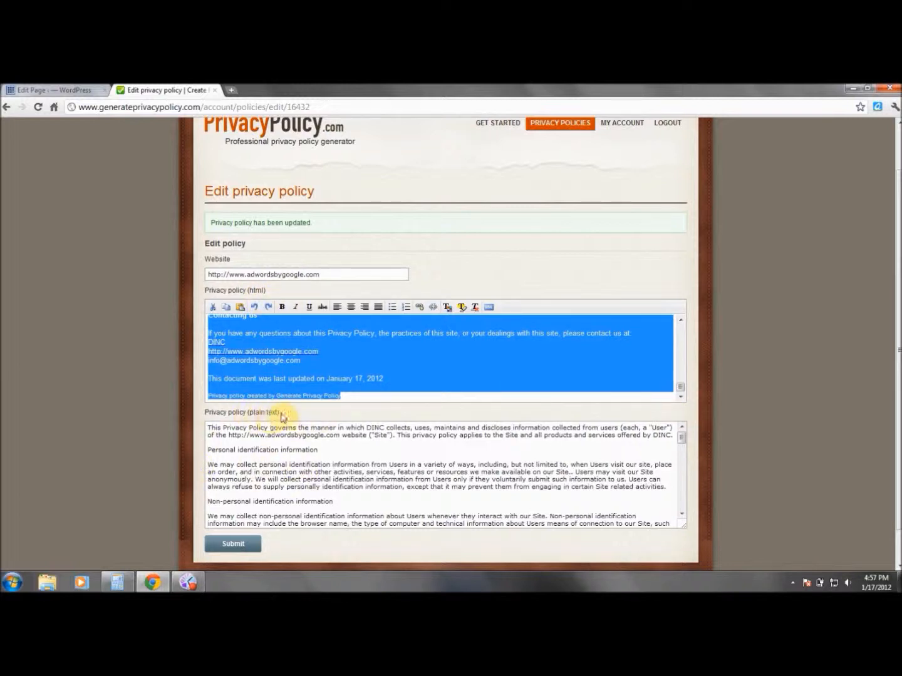
right_click(344, 354)
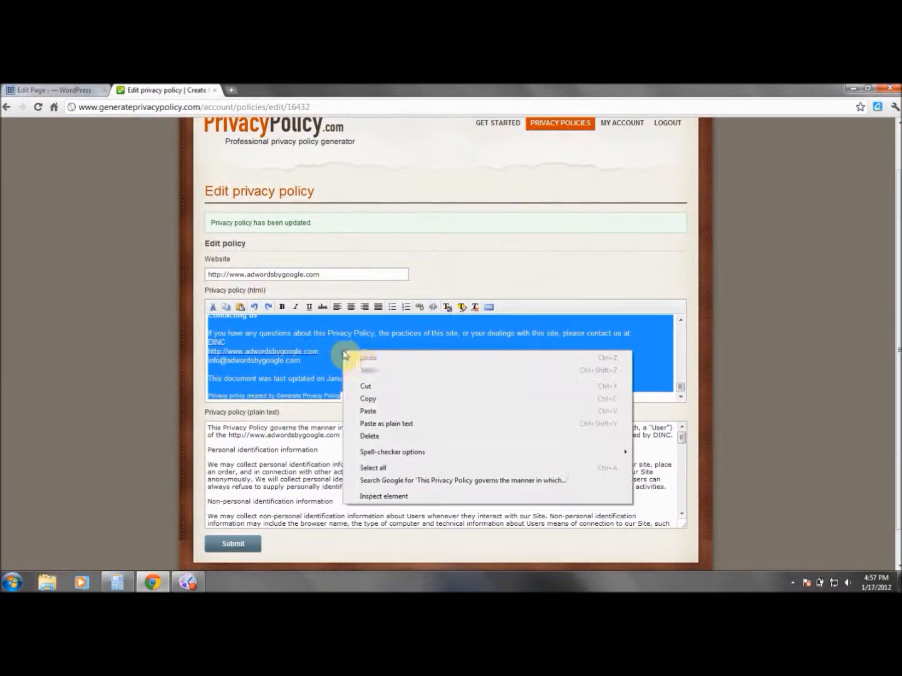
left_click(385, 400)
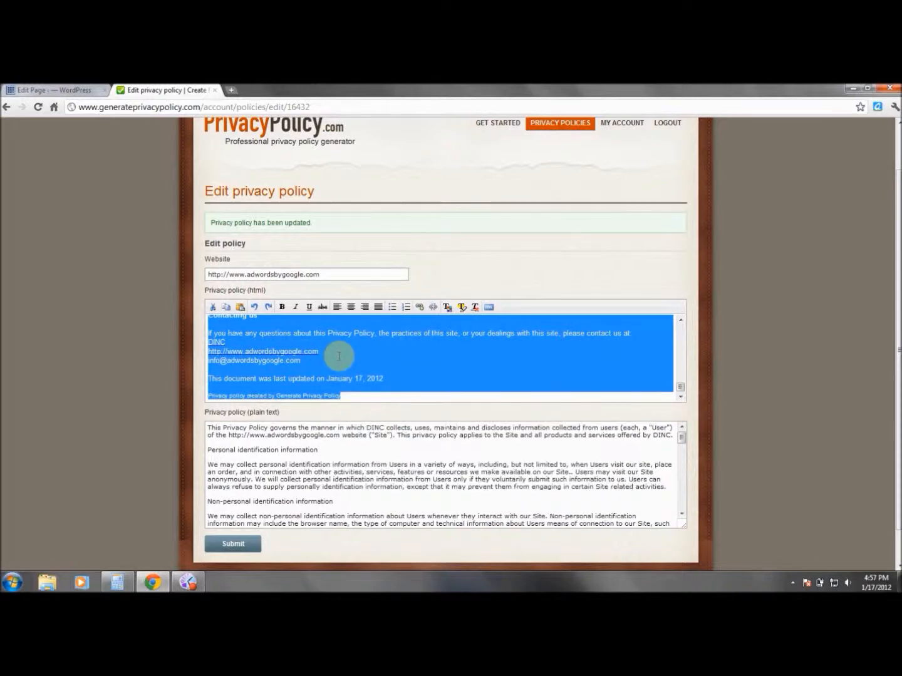
Switch to the WordPress page editor and paste the copied policy into the empty body of the Privacy Policy page
left_click(43, 90)
left_click(166, 284)
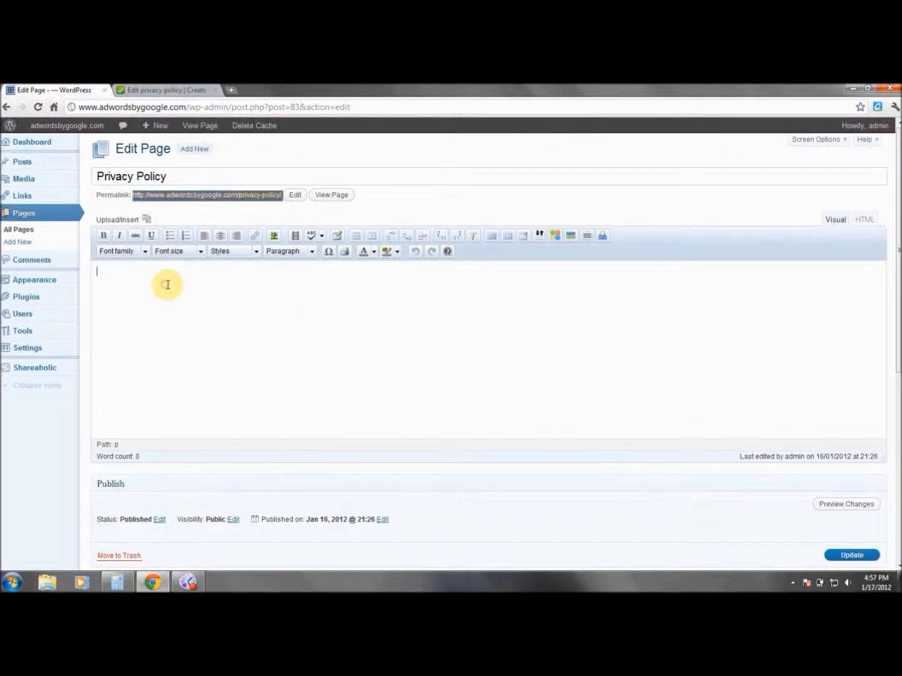
right_click(167, 285)
left_click(192, 345)
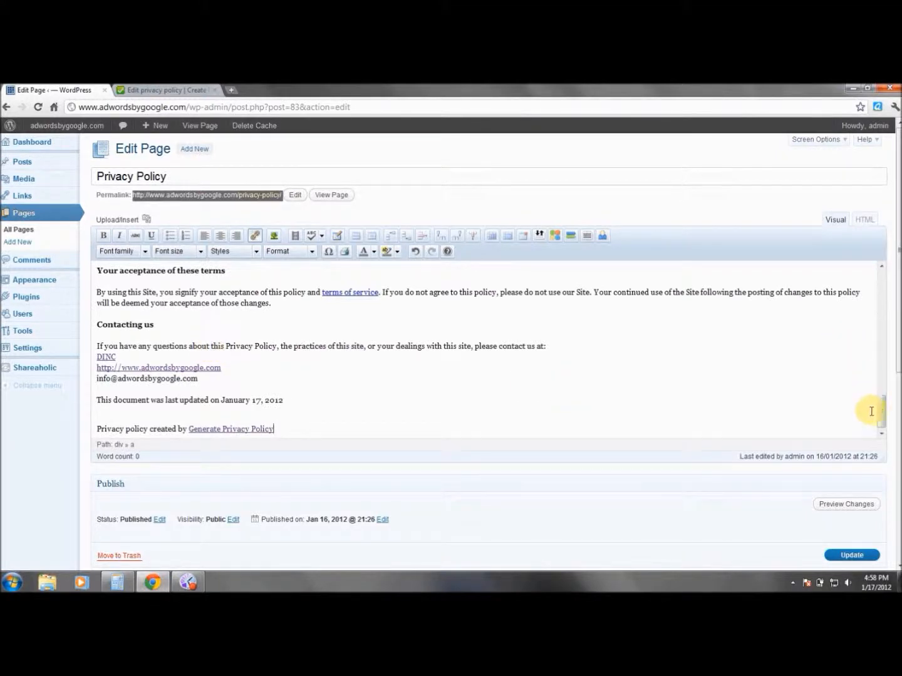
left_click_drag(877, 397, 879, 273)
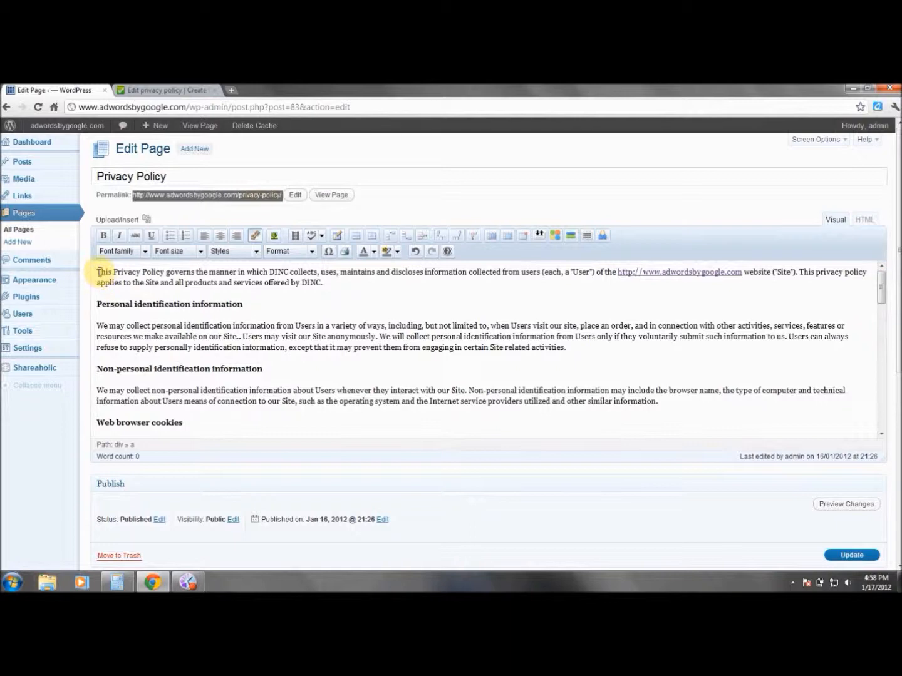
Change the Privacy Policy page's status to Draft and update the page
scroll(494, 382, "down", 2)
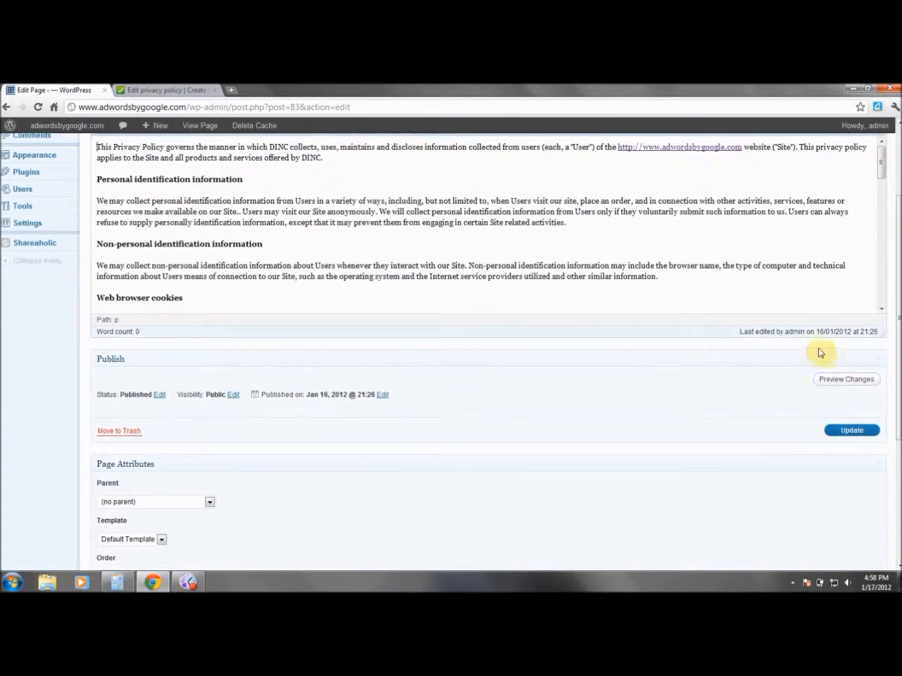
left_click(159, 396)
left_click(157, 411)
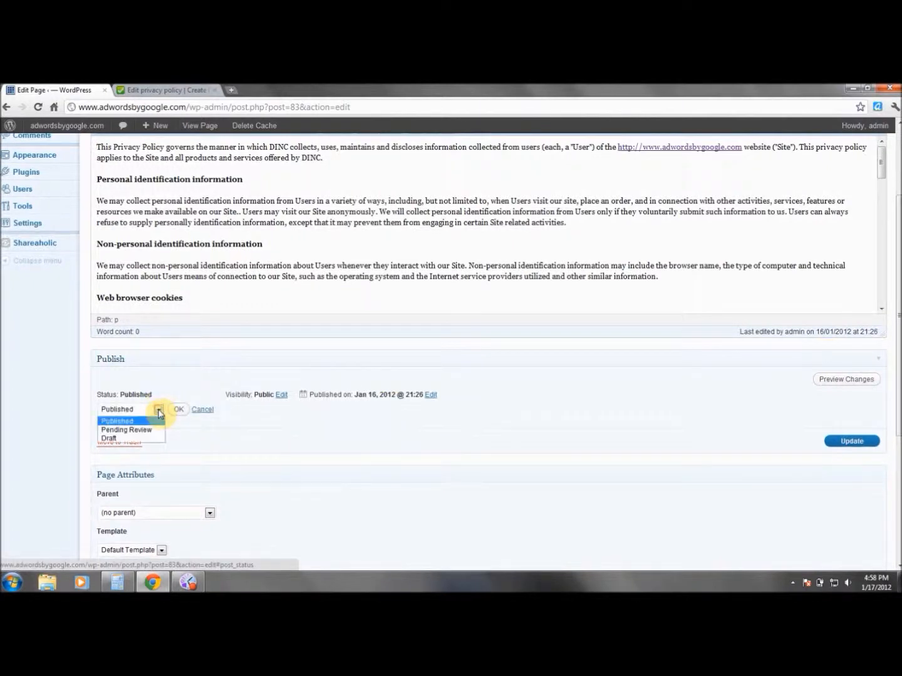
left_click(154, 437)
left_click(184, 409)
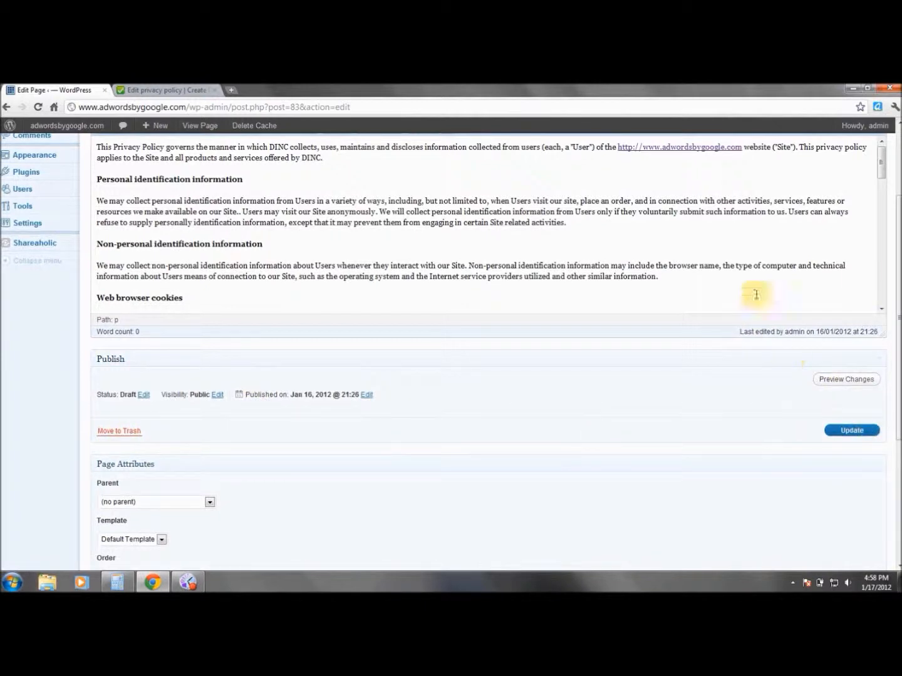
left_click(845, 430)
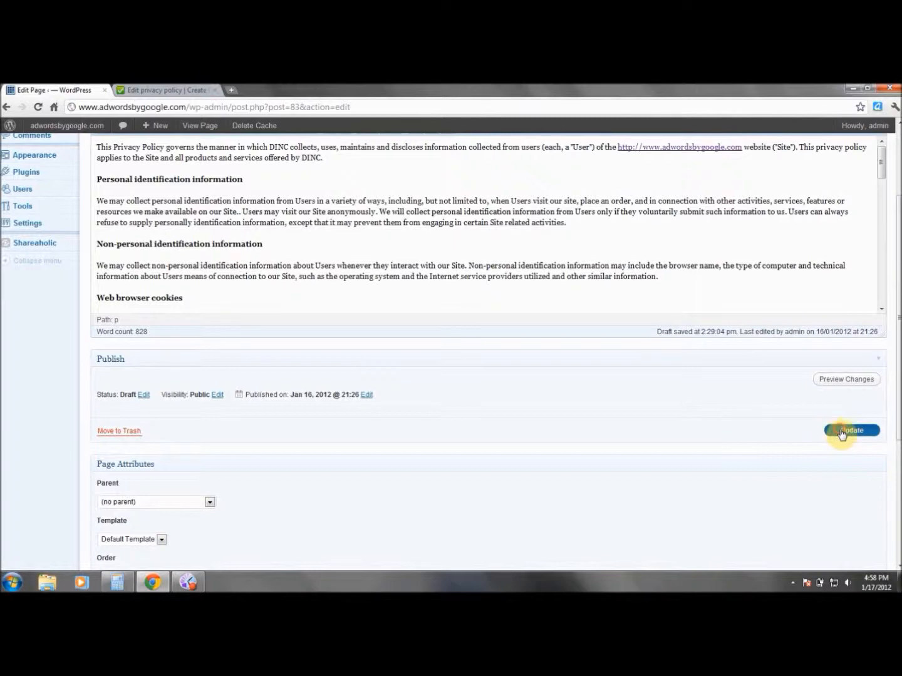
left_click(841, 431)
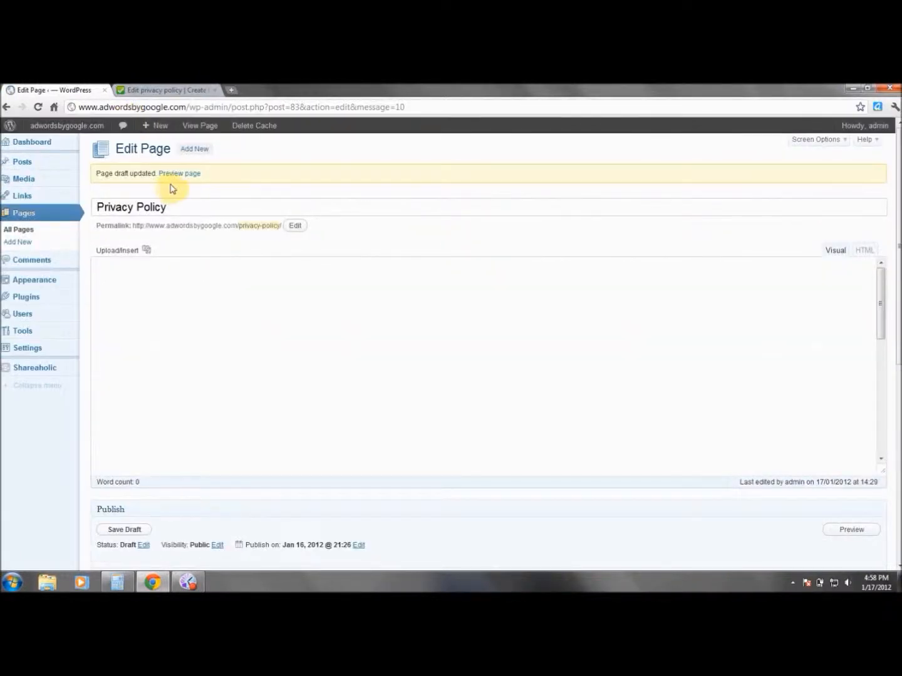
Preview the Privacy Policy page draft on the site, look over its text, and close the preview
left_click(183, 176)
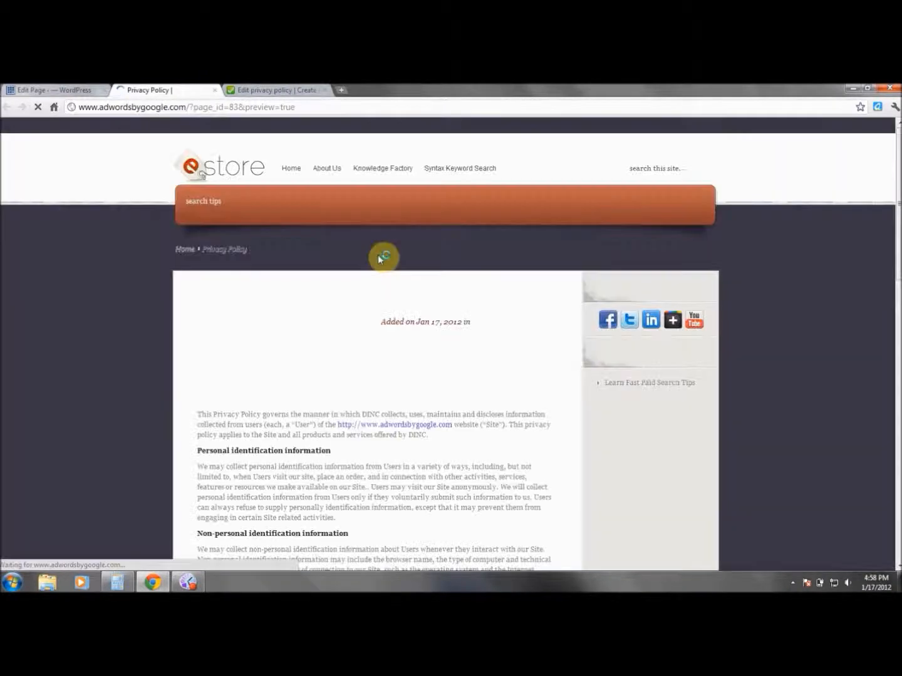
left_click_drag(898, 165, 898, 375)
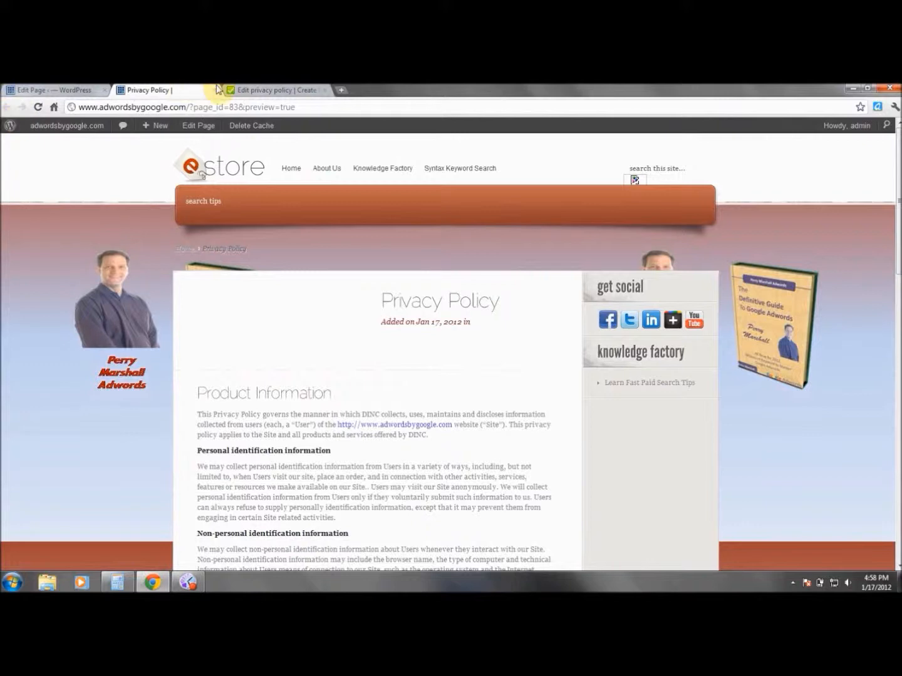
left_click(216, 90)
Set the text color of the opening sentence, up to the website link, to very dark gray
left_click_drag(98, 305, 569, 301)
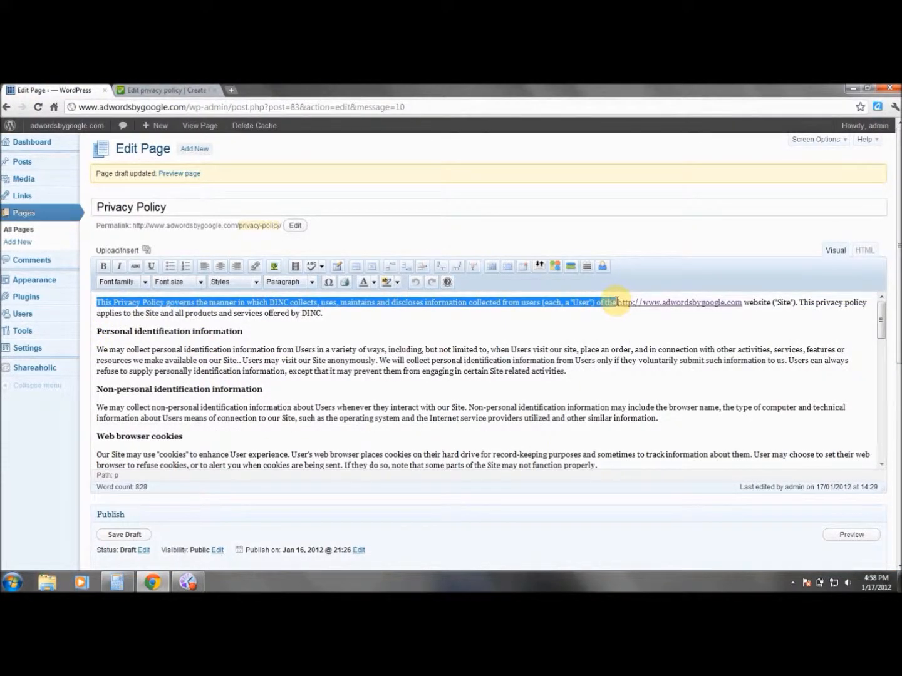
left_click(375, 282)
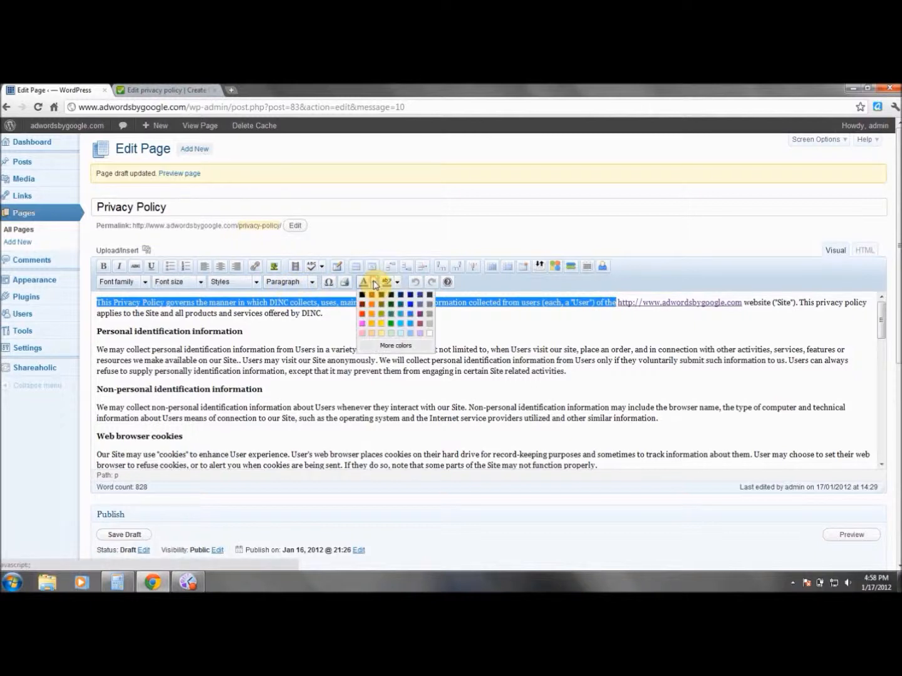
left_click(431, 297)
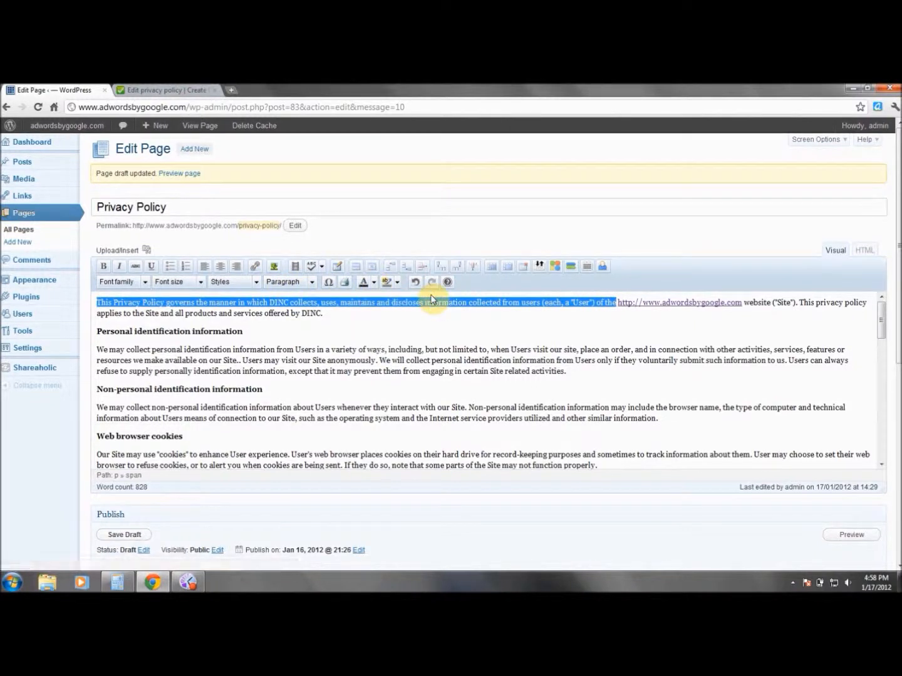
left_click(629, 330)
left_click_drag(618, 303, 749, 303)
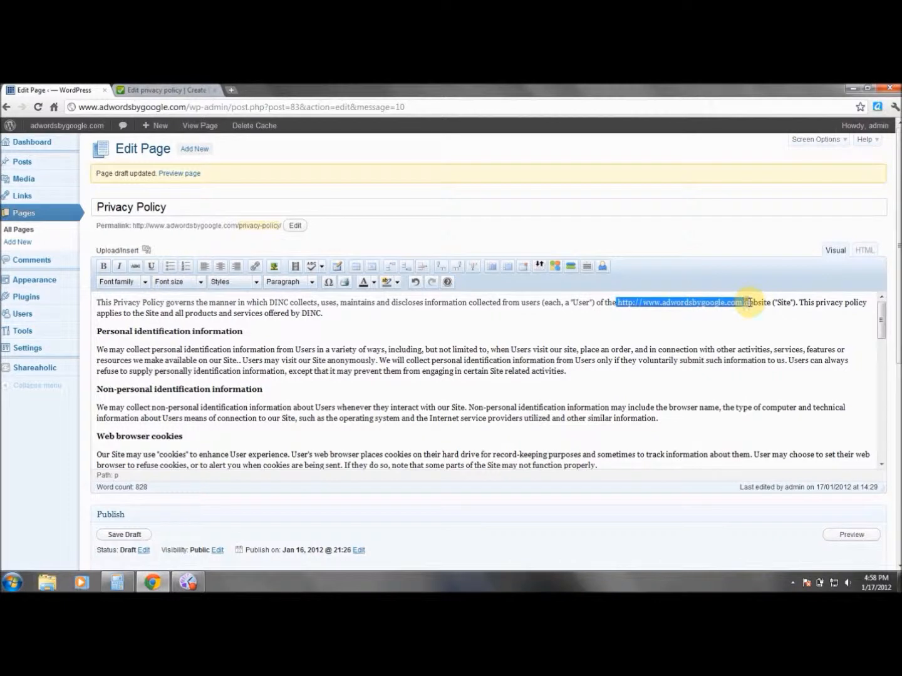
left_click(373, 284)
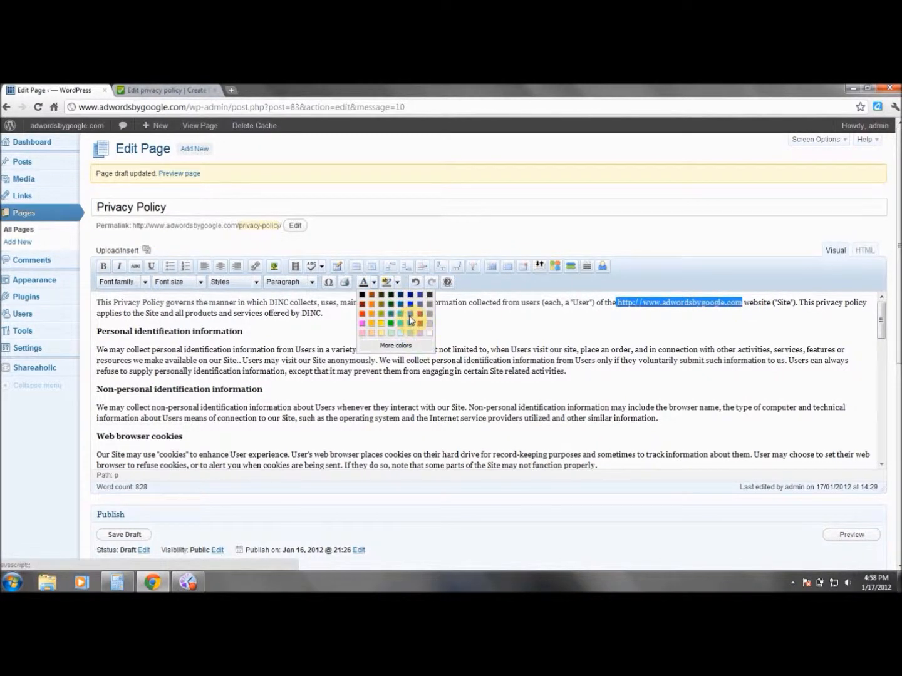
left_click(409, 320)
left_click_drag(744, 302, 649, 385)
left_click(397, 282)
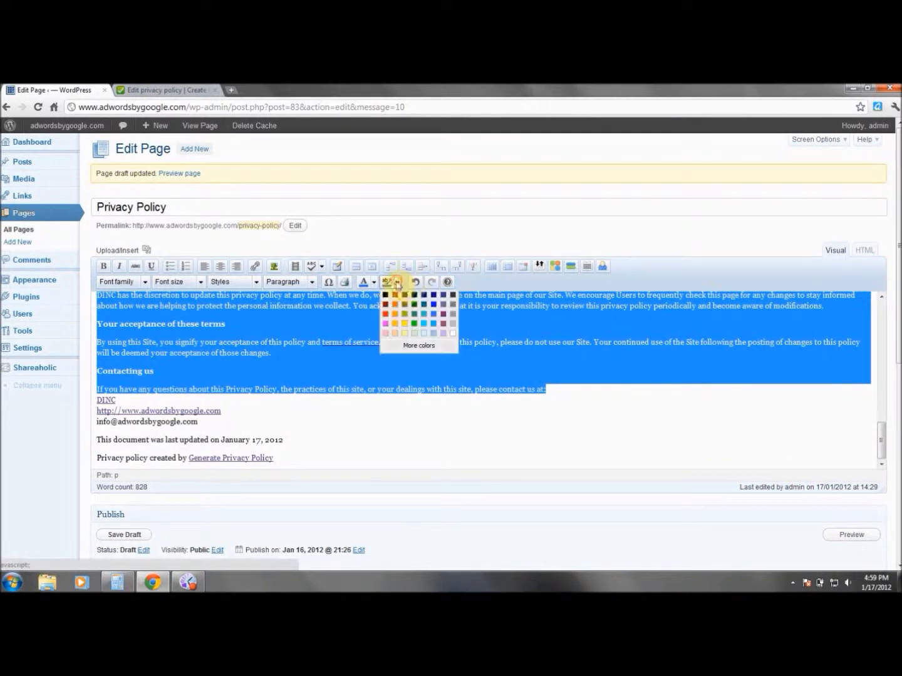
left_click(453, 296)
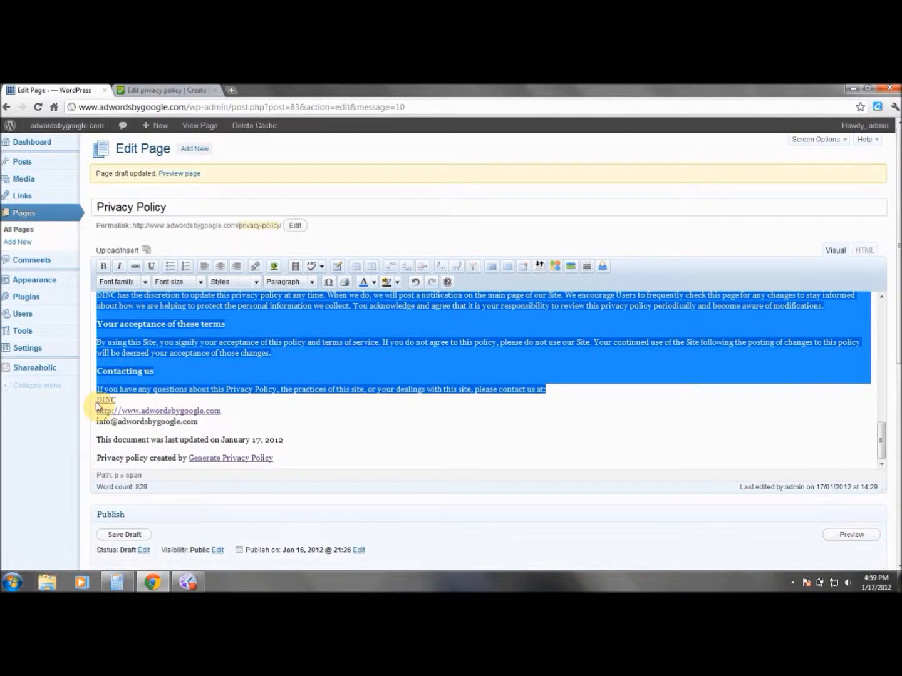
left_click_drag(99, 401, 212, 407)
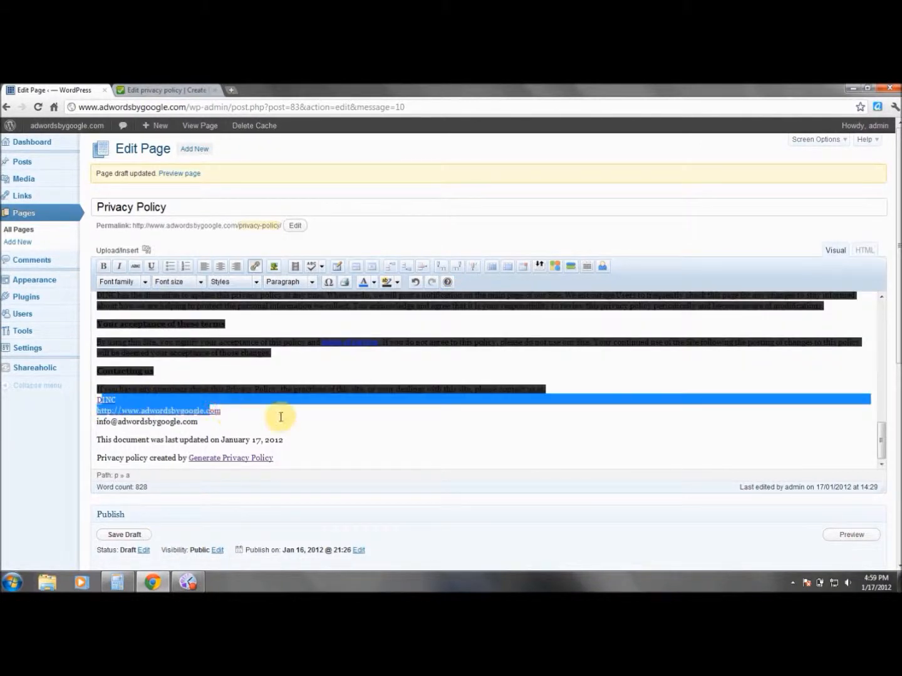
left_click(354, 431)
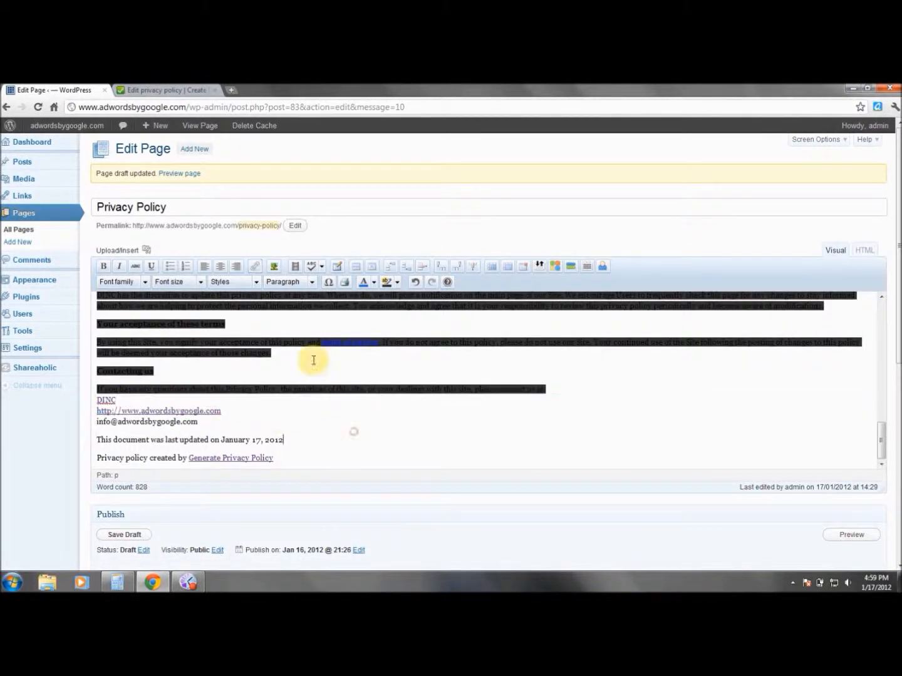
left_click(414, 282)
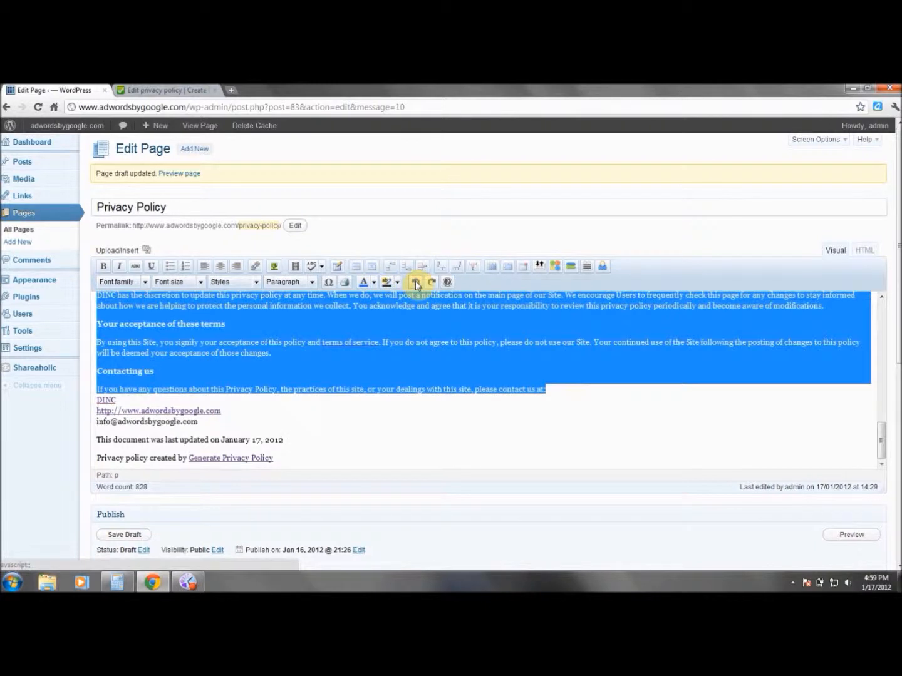
Set the text color from after the opening website link through "please contact us at:" to very dark gray
left_click(373, 283)
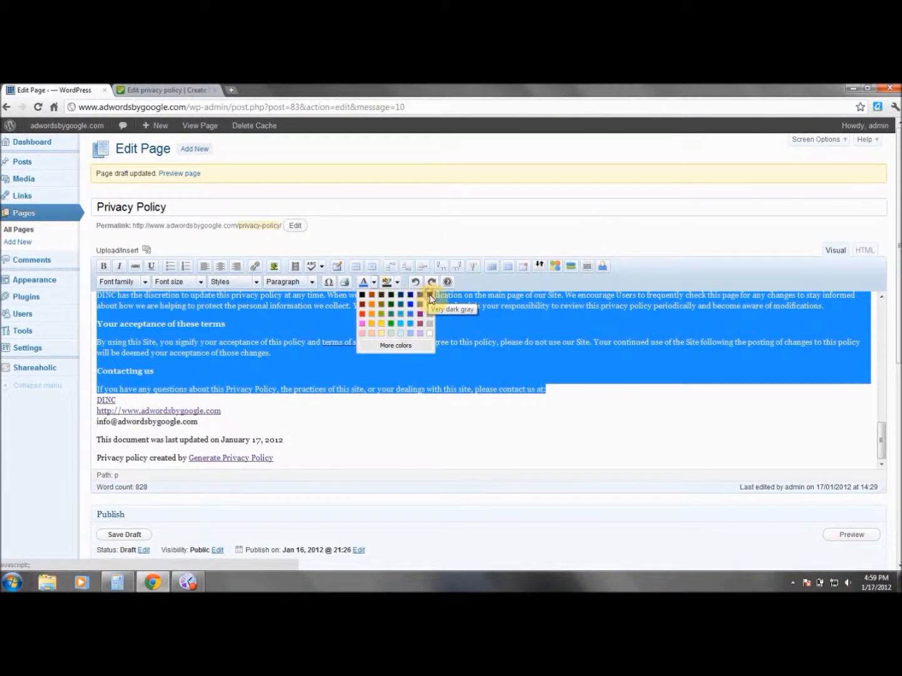
left_click(430, 296)
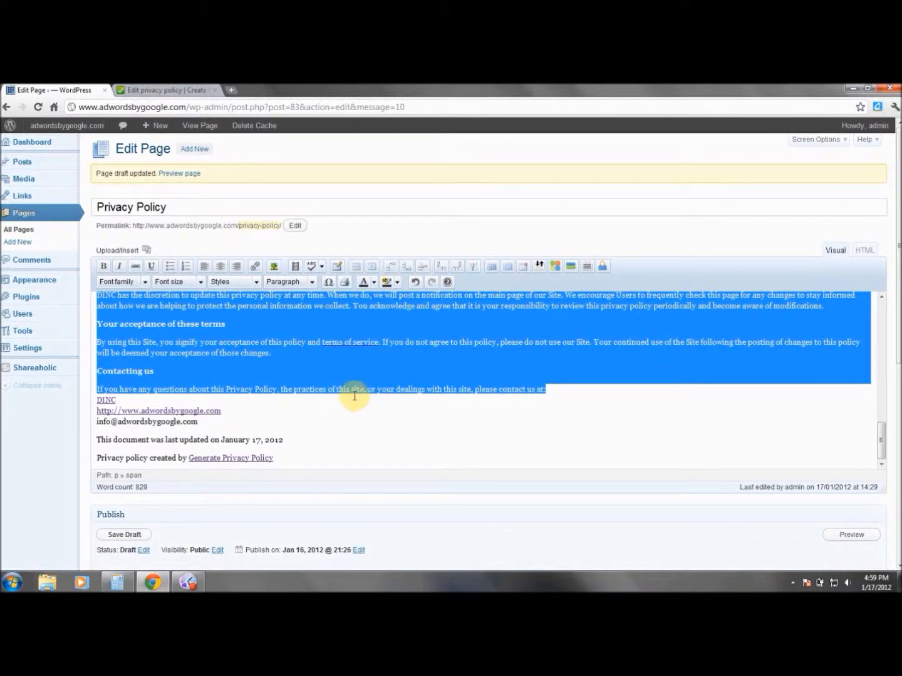
left_click(297, 342)
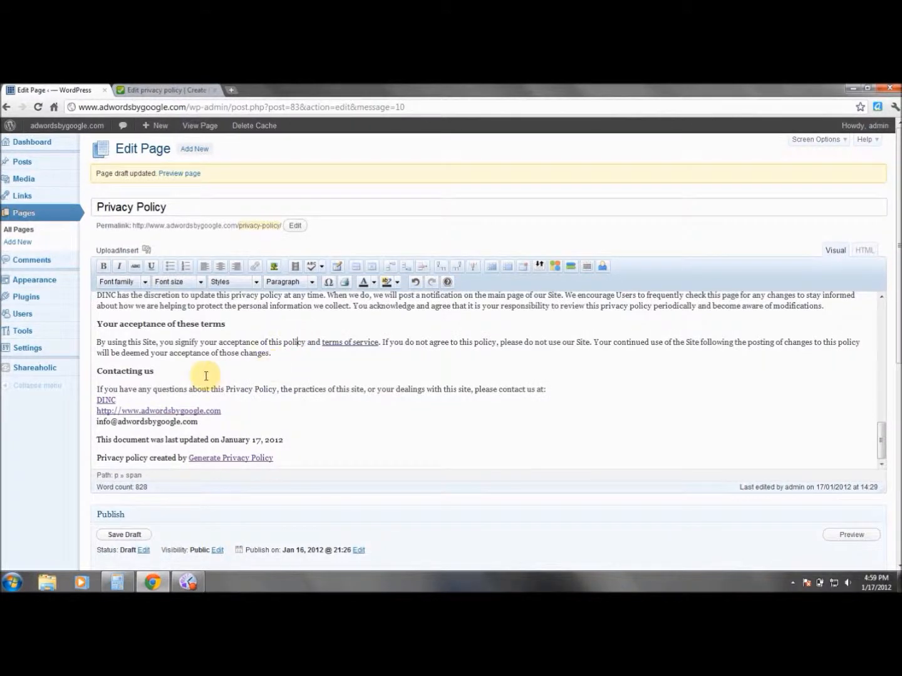
Set the text color of the DINC and website links under Contacting us and the "terms of service" link to blue
left_click_drag(98, 400, 237, 409)
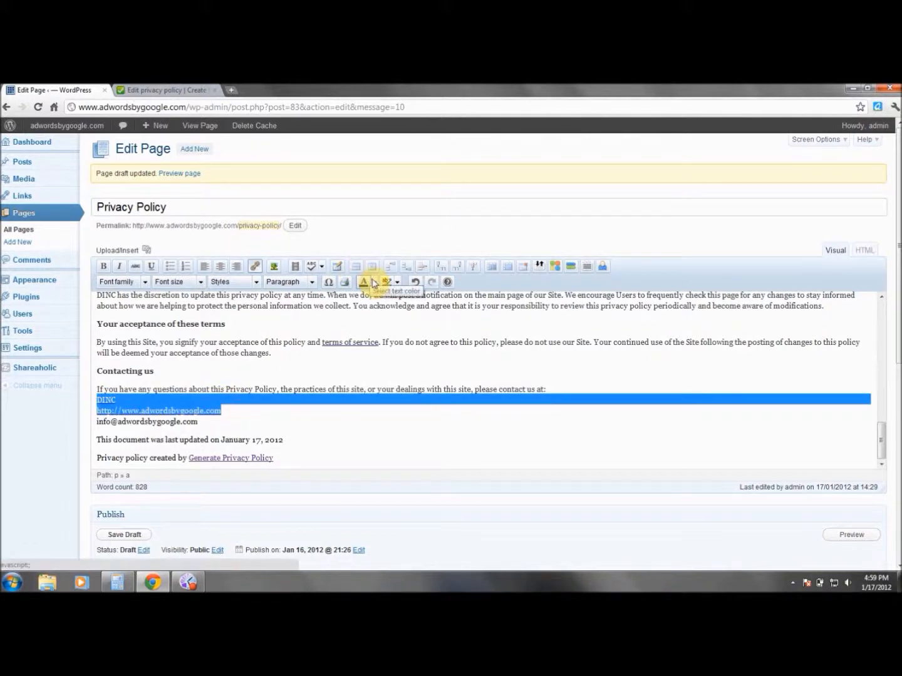
left_click(374, 282)
left_click(413, 315)
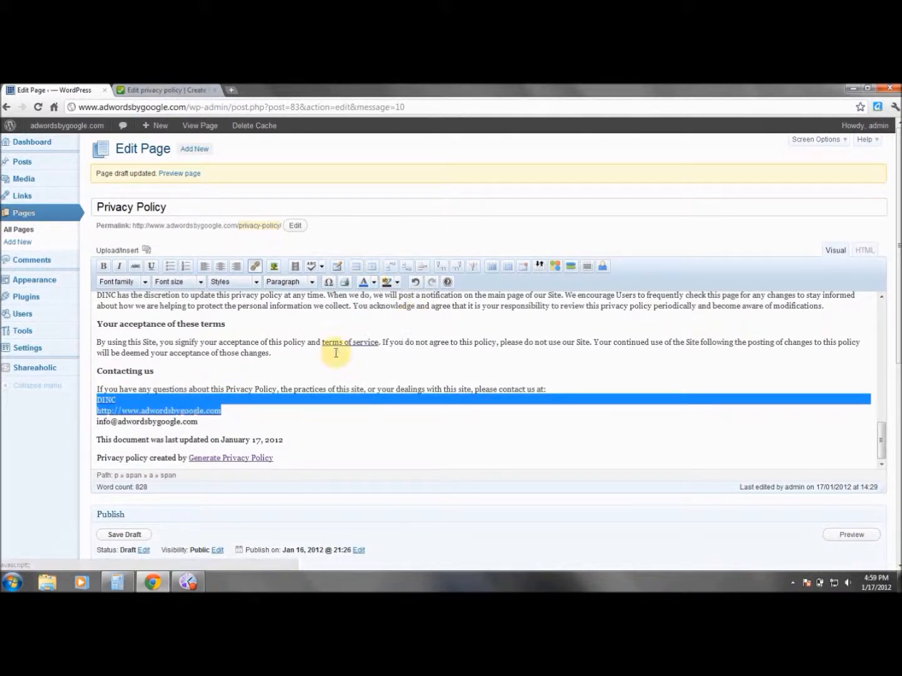
left_click_drag(321, 342, 368, 342)
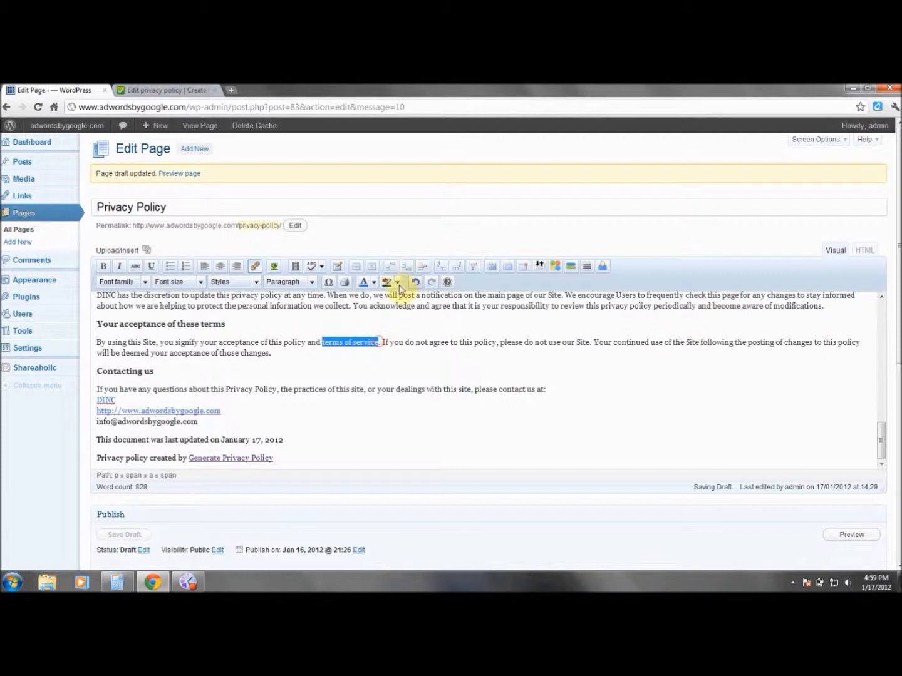
left_click(374, 282)
left_click(410, 315)
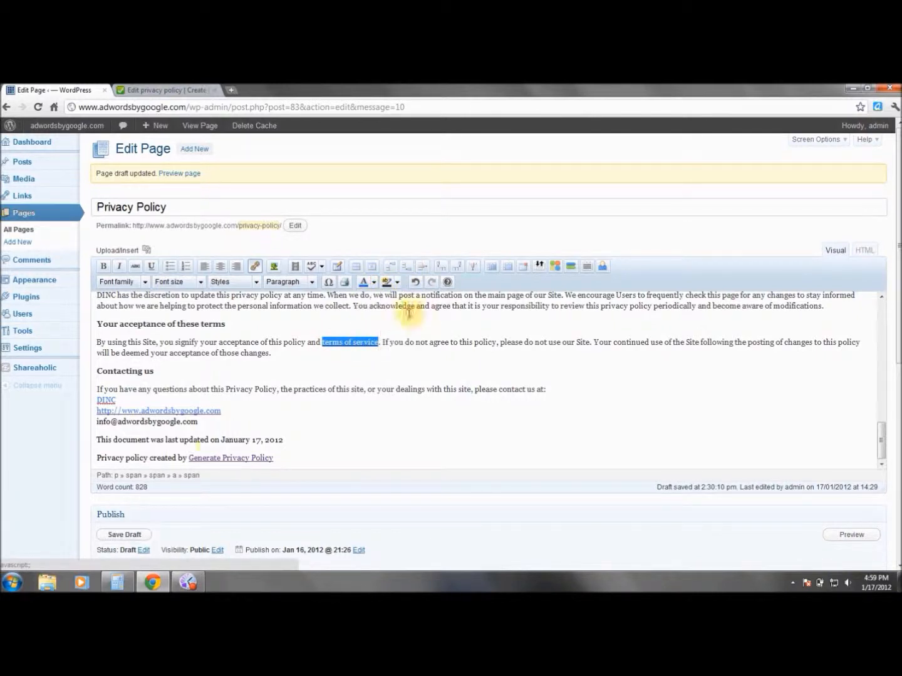
Set the text color of the "Generate Privacy Policy" link in the closing line to blue
left_click_drag(188, 458, 286, 454)
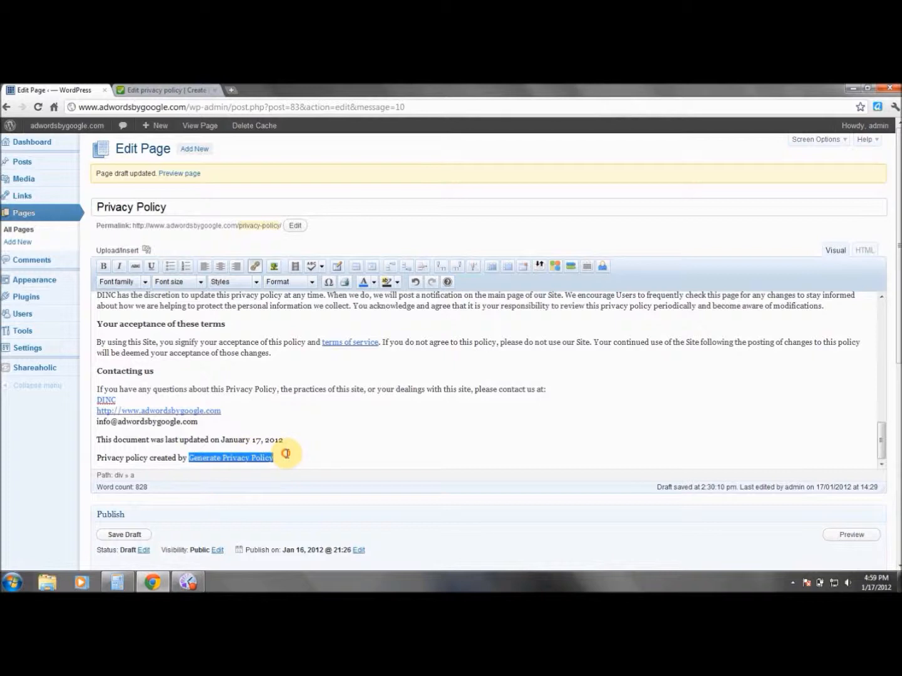
left_click(375, 282)
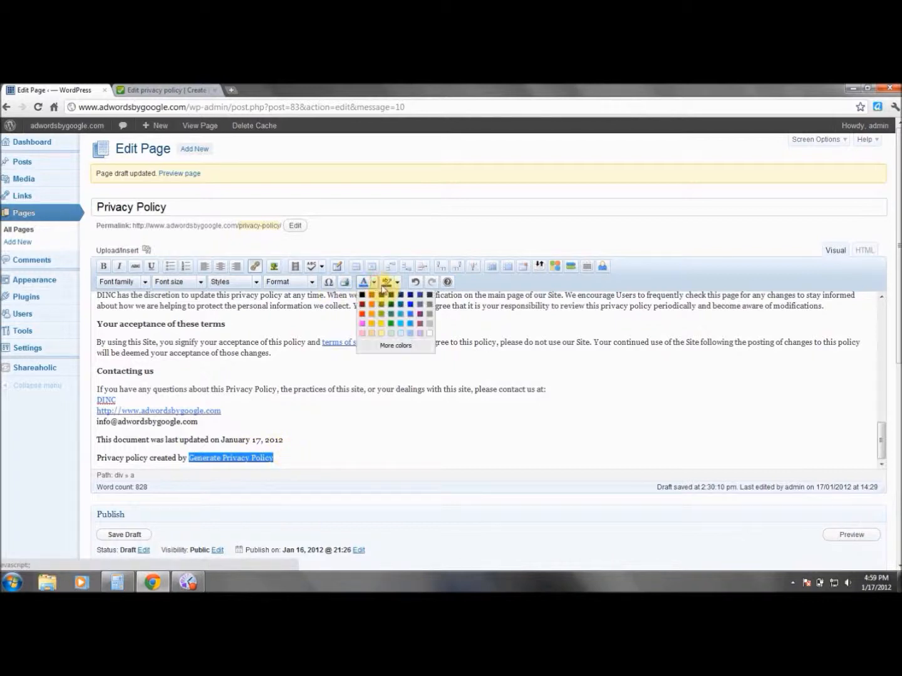
left_click(412, 319)
left_click(406, 439)
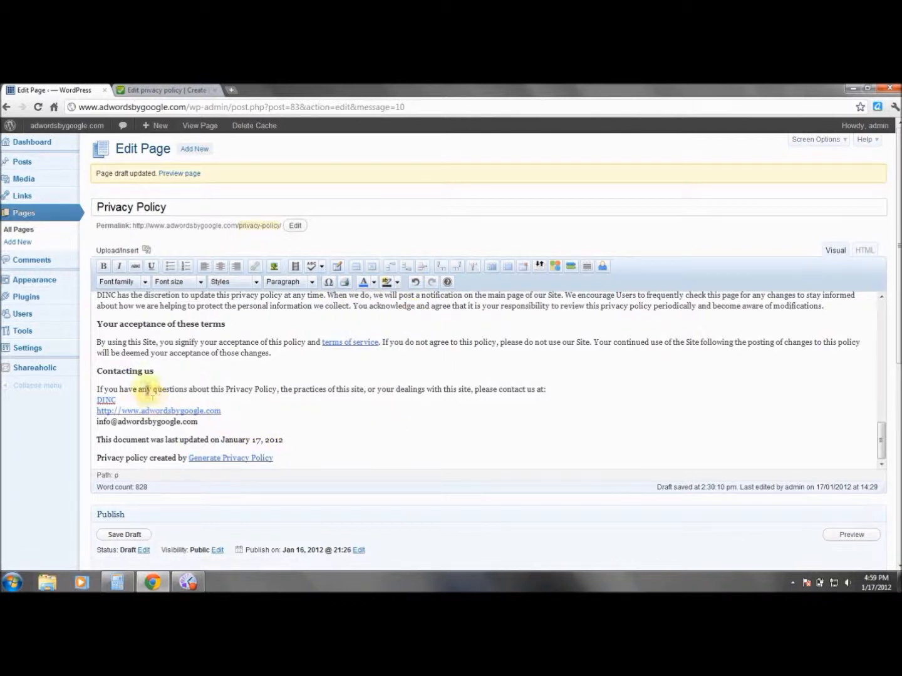
Set the text color of the "Contacting us" heading and the sentence below it to very dark gray
left_click_drag(97, 373, 570, 383)
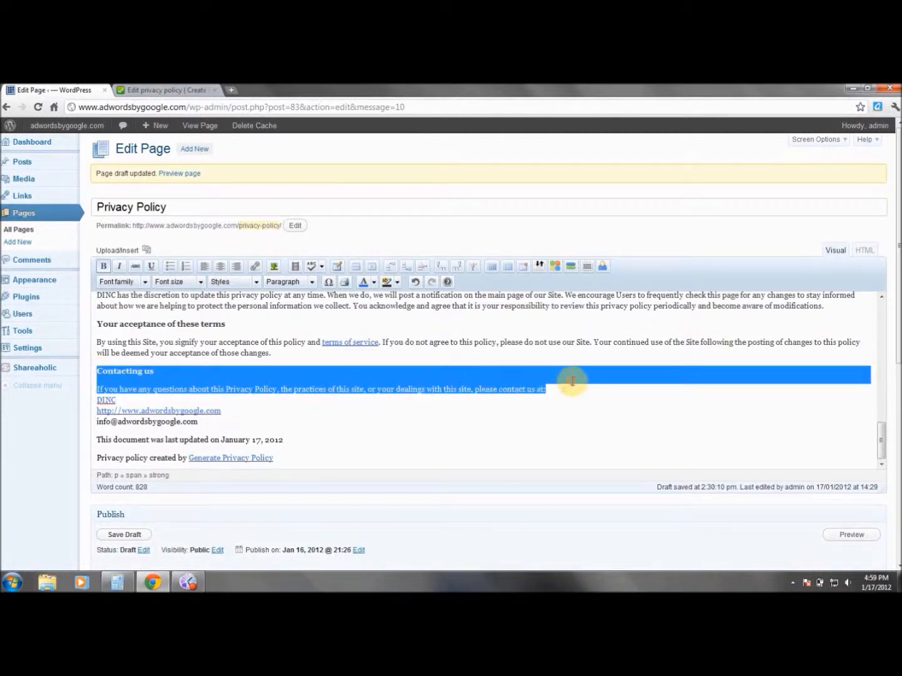
left_click(374, 283)
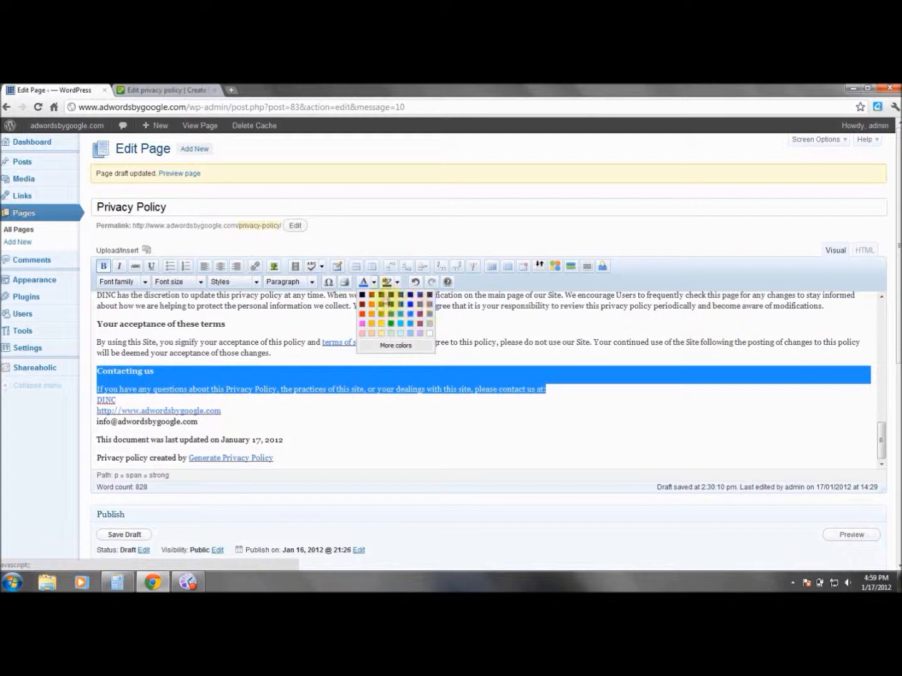
left_click(430, 295)
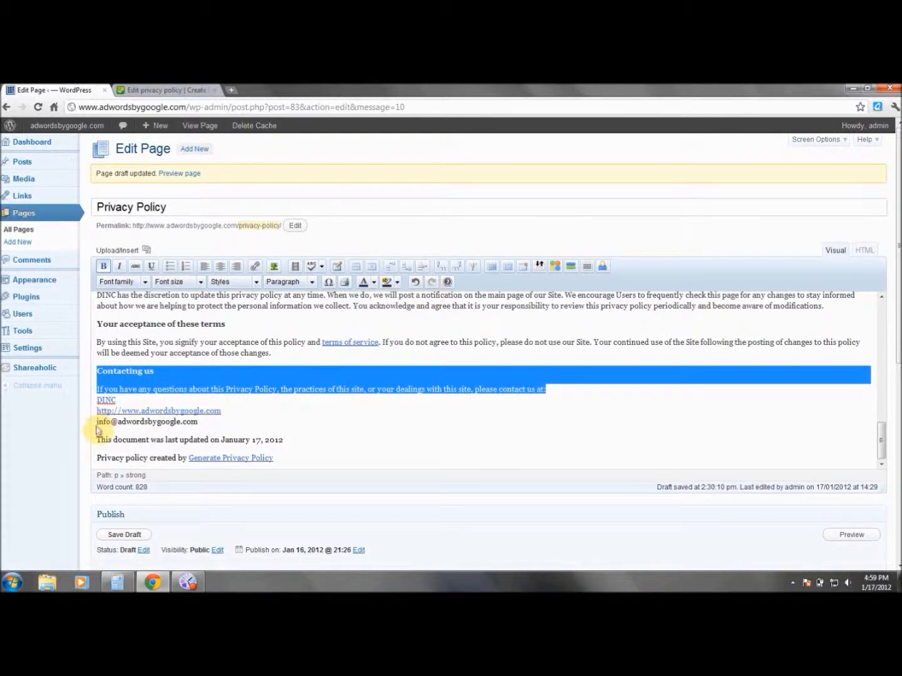
Set the text color of the contact e-mail line, the last-updated line and the "Privacy policy created by" text to very dark gray
left_click_drag(99, 425, 283, 440)
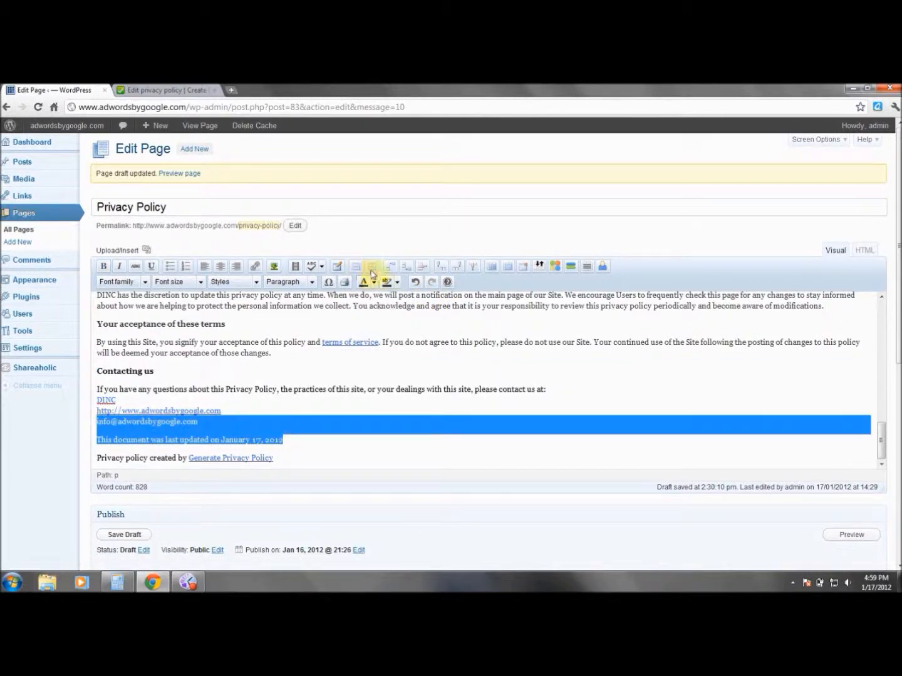
left_click(376, 282)
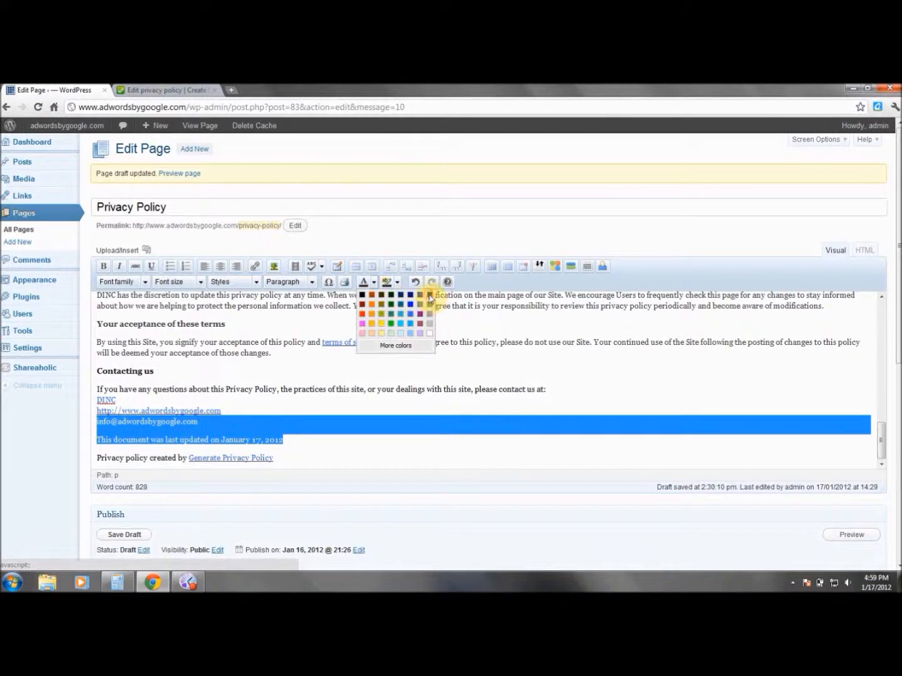
left_click(429, 296)
left_click_drag(99, 458, 184, 457)
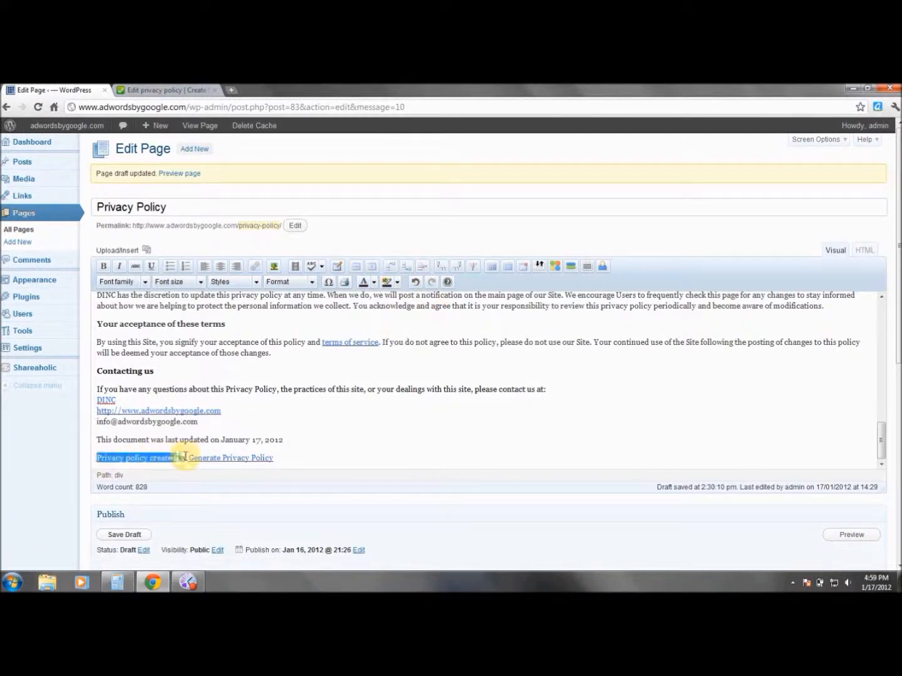
left_click(374, 283)
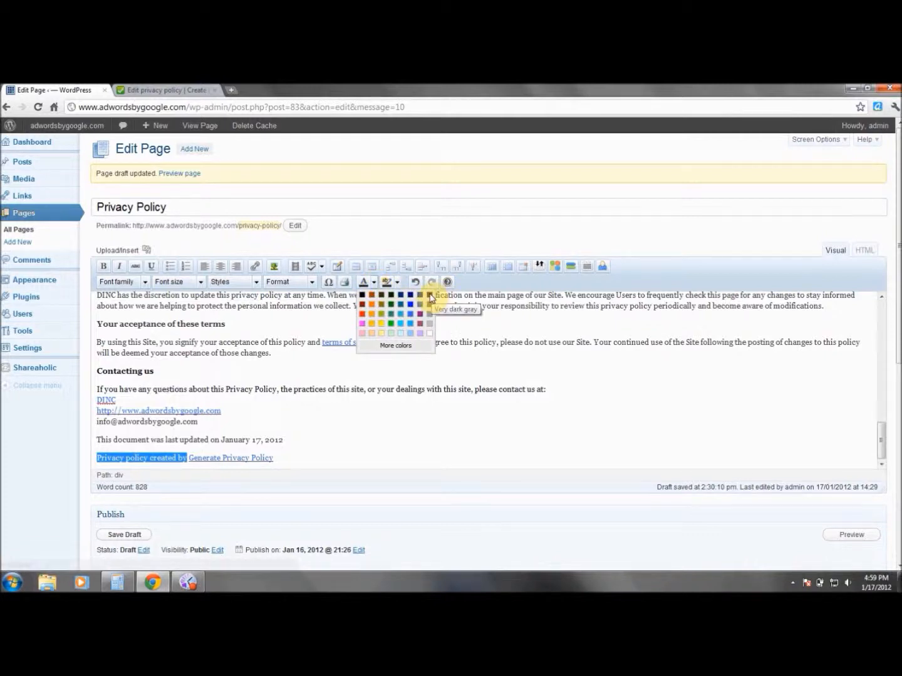
left_click(417, 443)
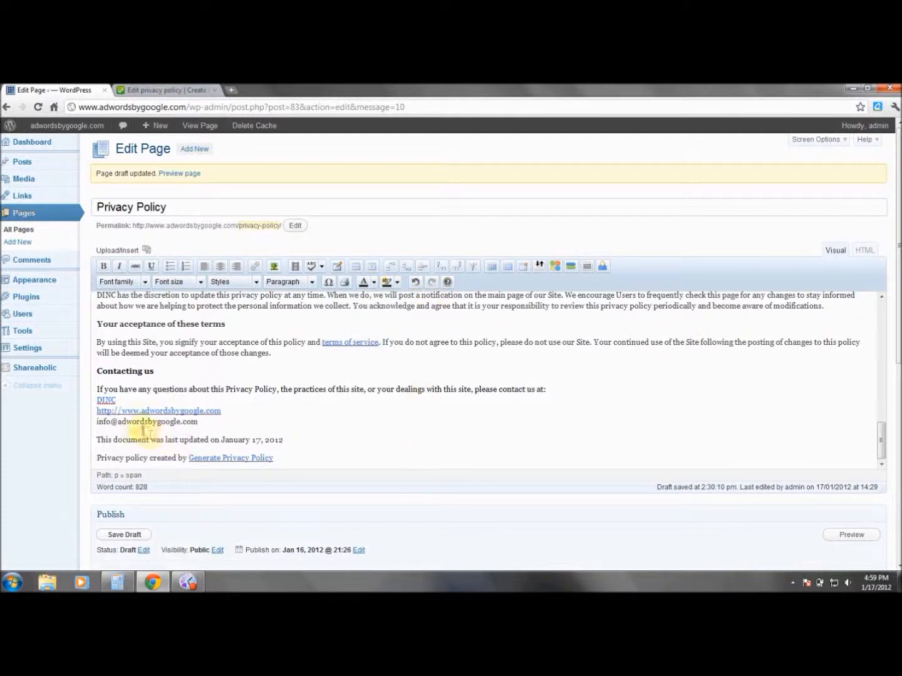
left_click_drag(96, 425, 229, 441)
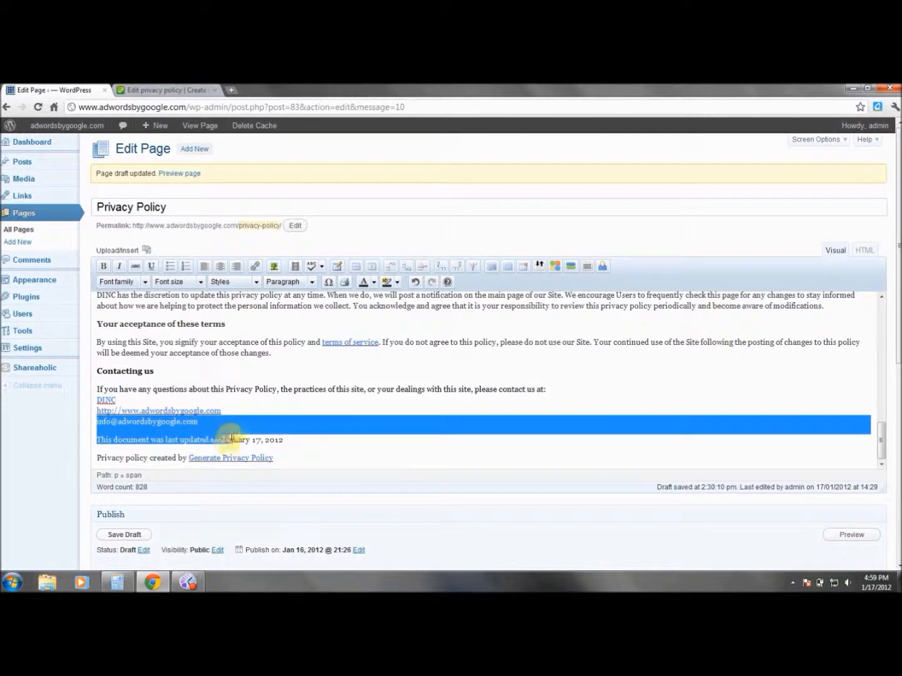
left_click(700, 373)
Publish the Privacy Policy page and view it on the live site
left_click_drag(899, 178, 899, 238)
left_click(859, 476)
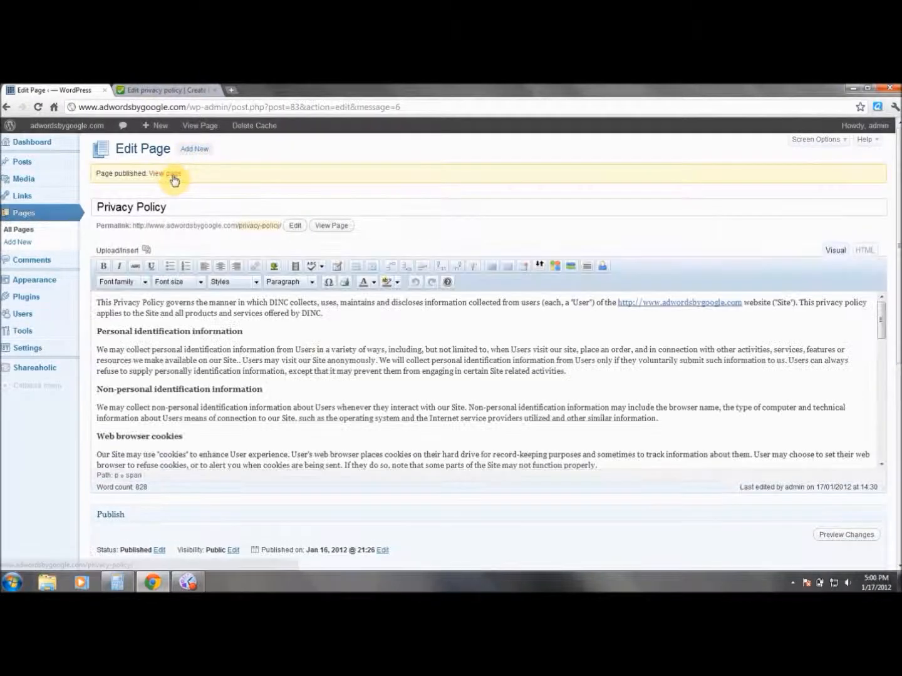
left_click(173, 177)
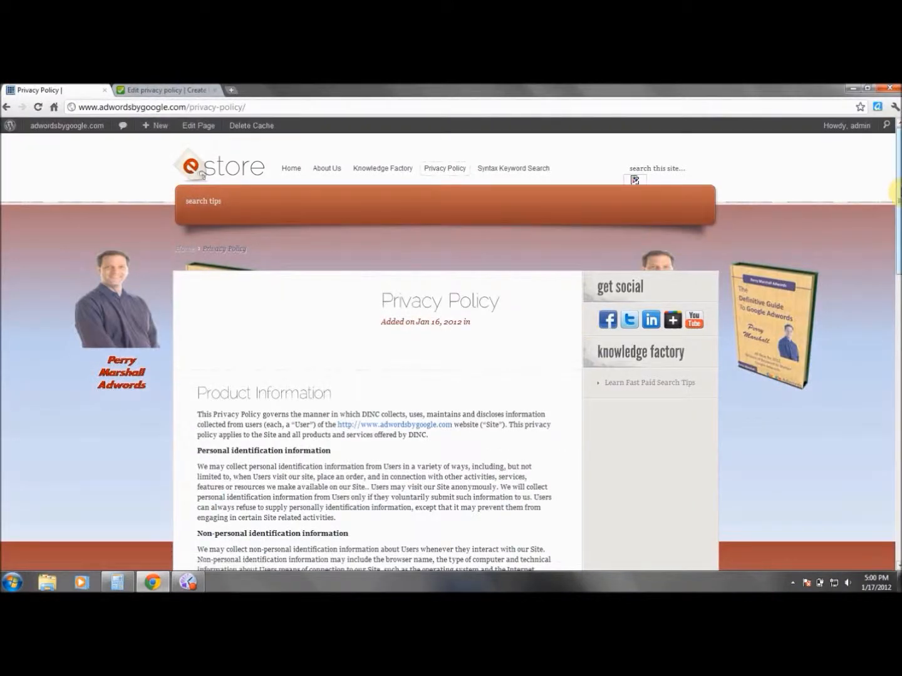
mouse_move(896, 191)
left_mouse_down()
mouse_move(896, 466)
mouse_move(898, 211)
left_mouse_up()
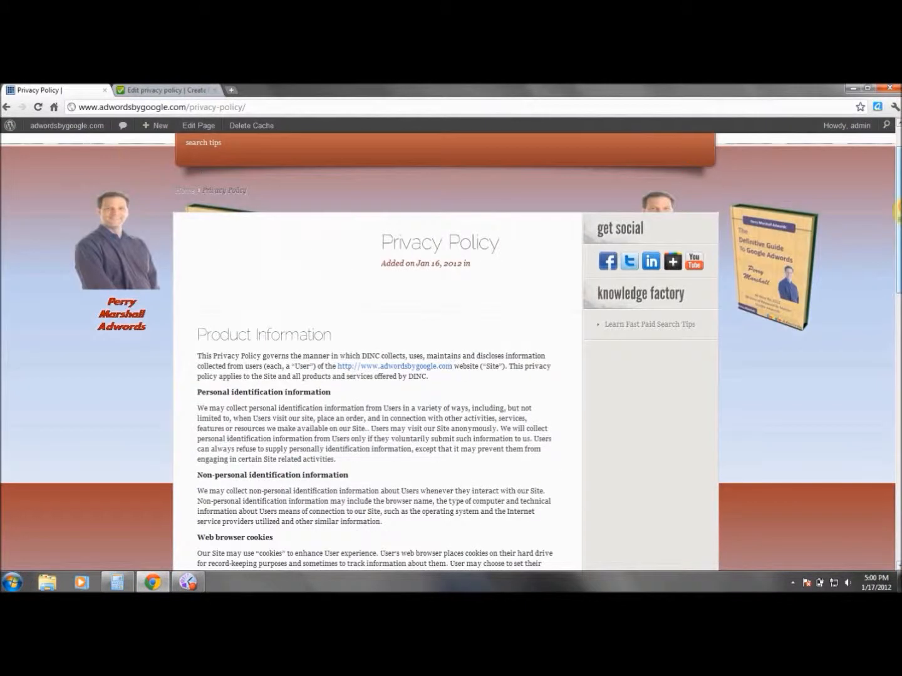
Return to the page editor and set the "Contacting us" heading's text color to very dark gray
left_click(5, 110)
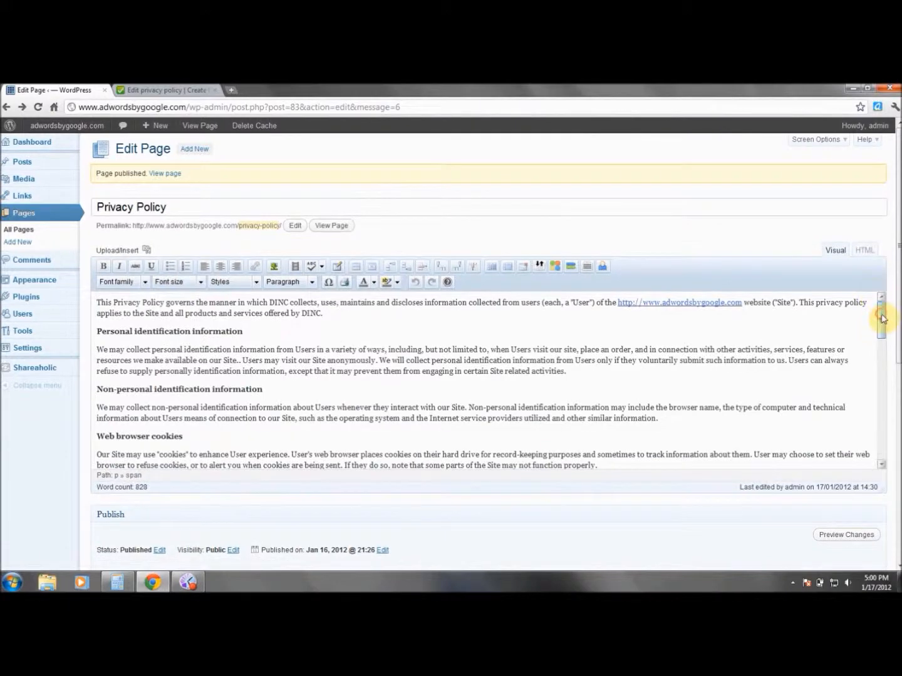
left_click_drag(880, 313, 897, 446)
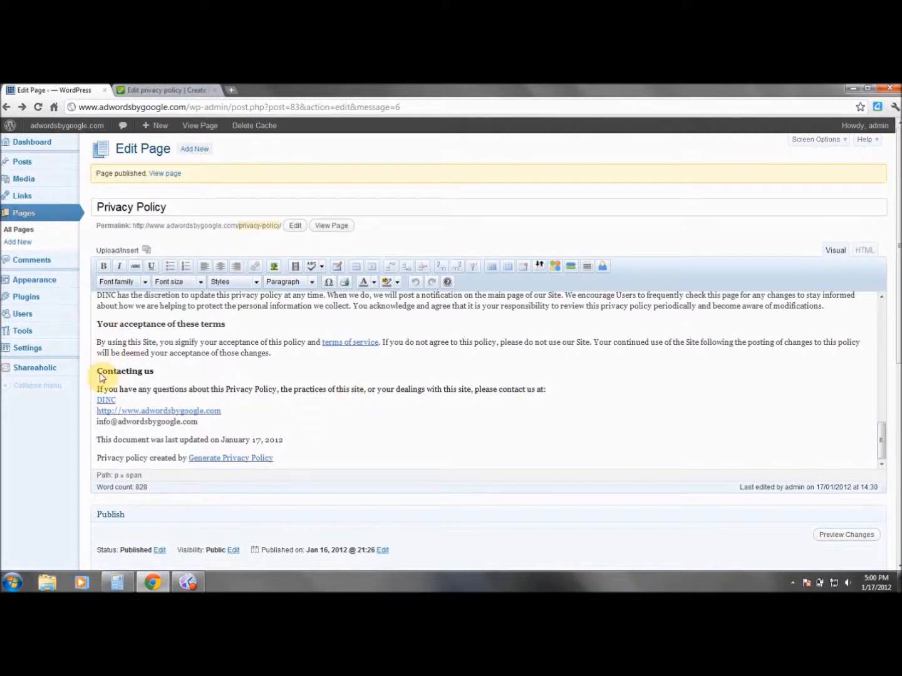
left_click_drag(99, 372, 169, 367)
left_click_drag(94, 364, 166, 366)
left_click(374, 282)
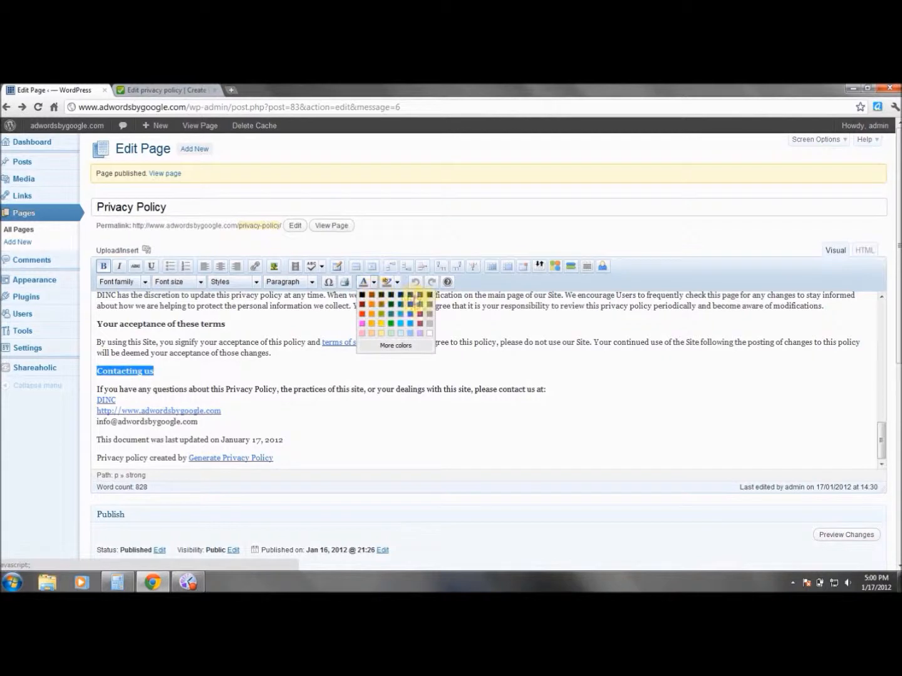
left_click(431, 296)
Set the text color of the "If you have any questions about this Privacy Policy" sentence to very dark gray
left_click_drag(100, 389, 557, 391)
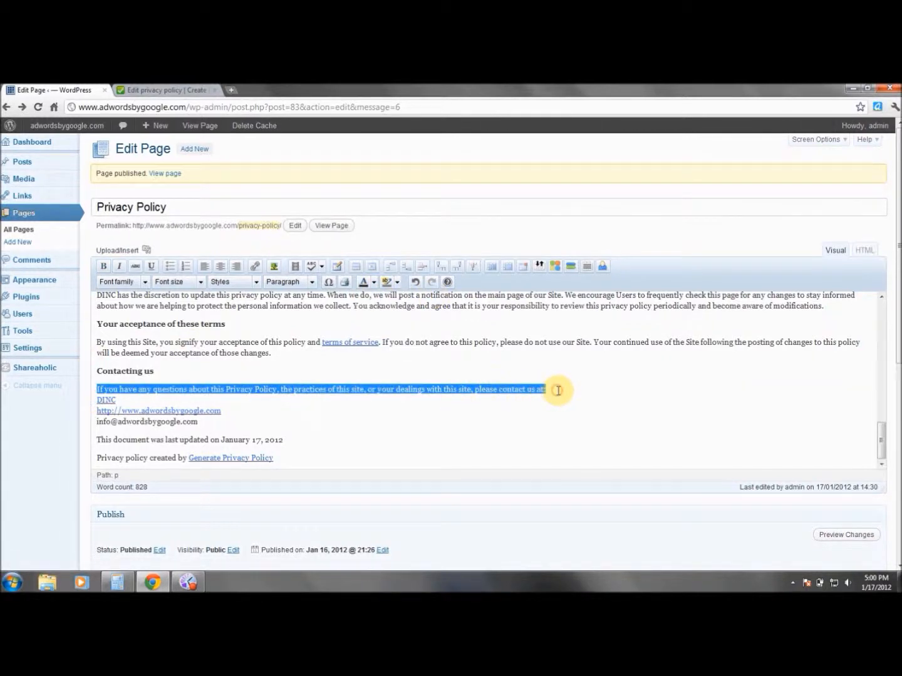
left_click(374, 283)
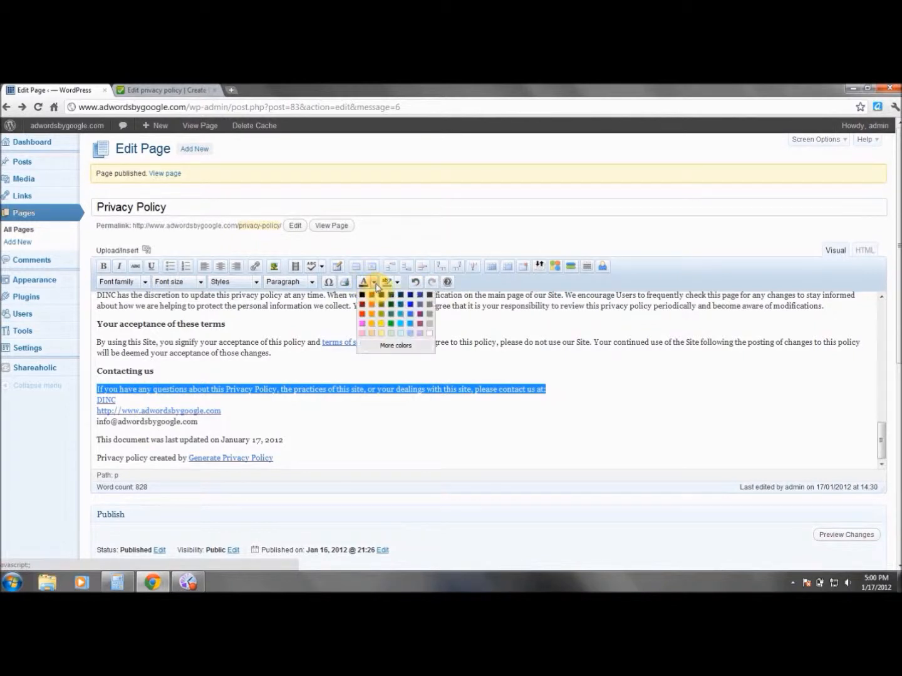
left_click(430, 297)
left_click(739, 428)
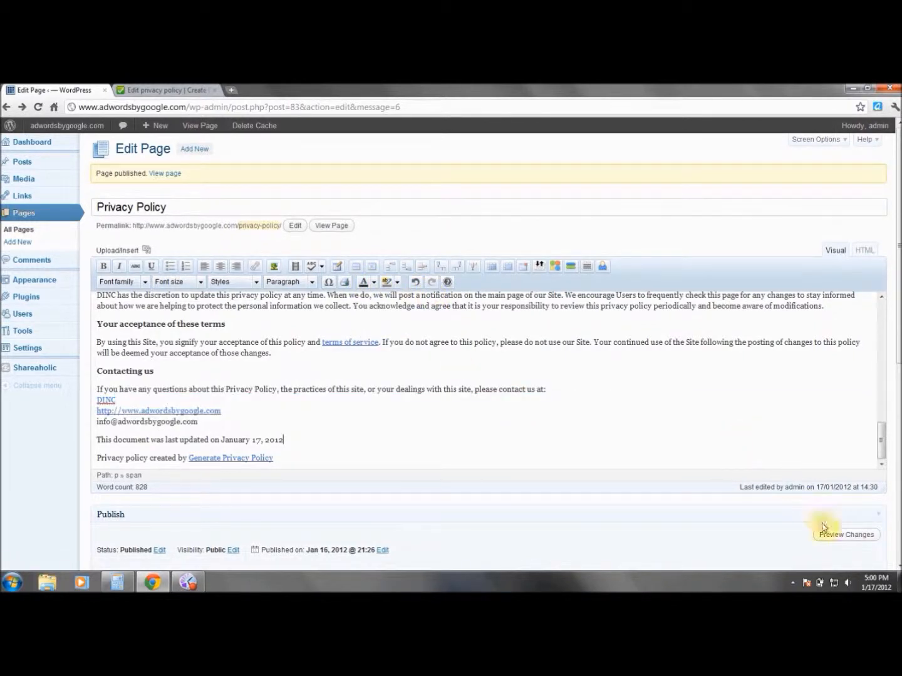
Preview the Privacy Policy page changes and reload the preview
left_click(830, 542)
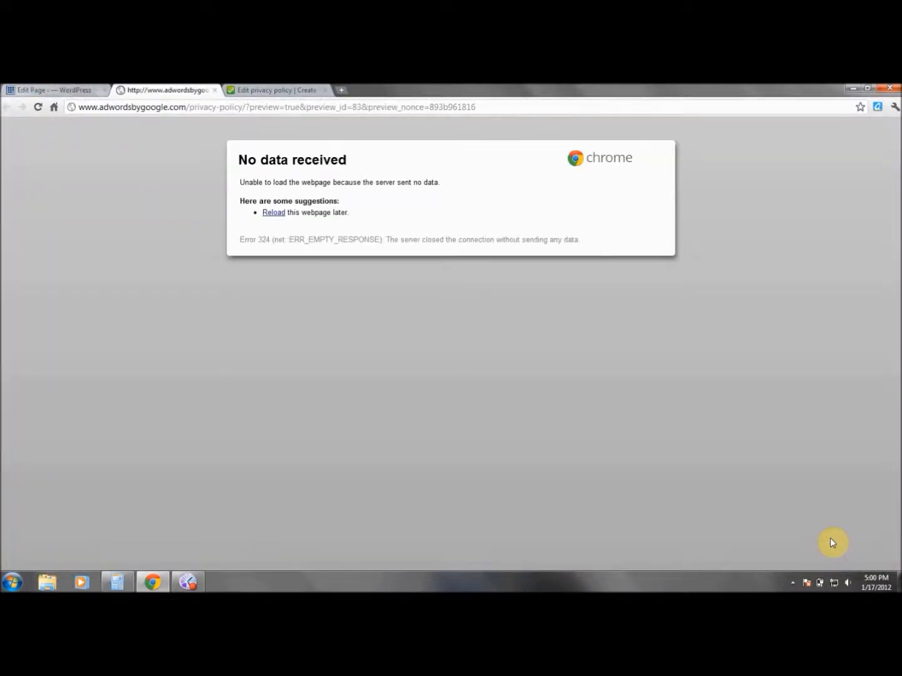
left_click(40, 111)
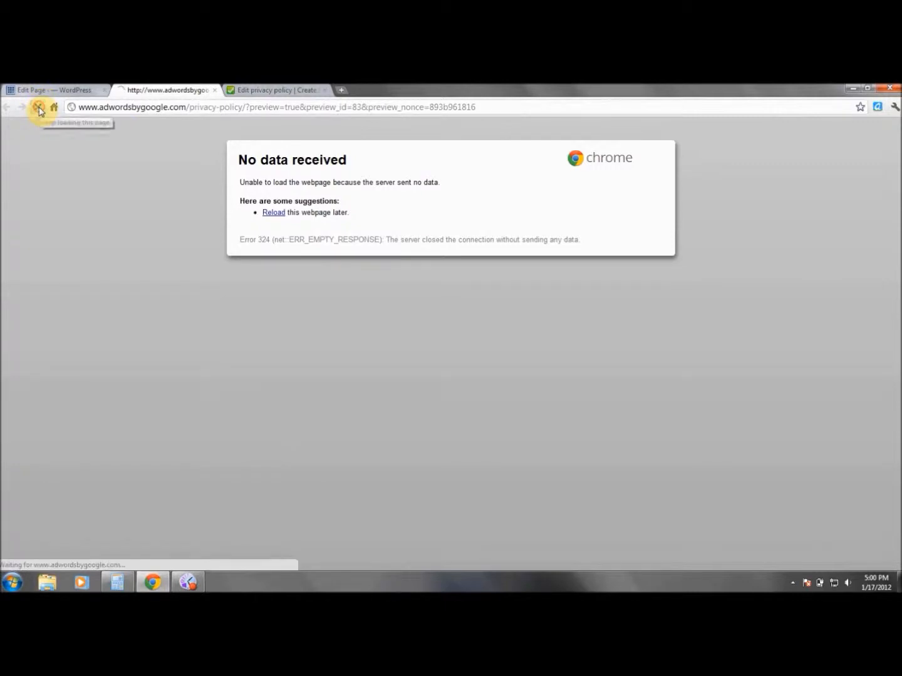
left_click(40, 109)
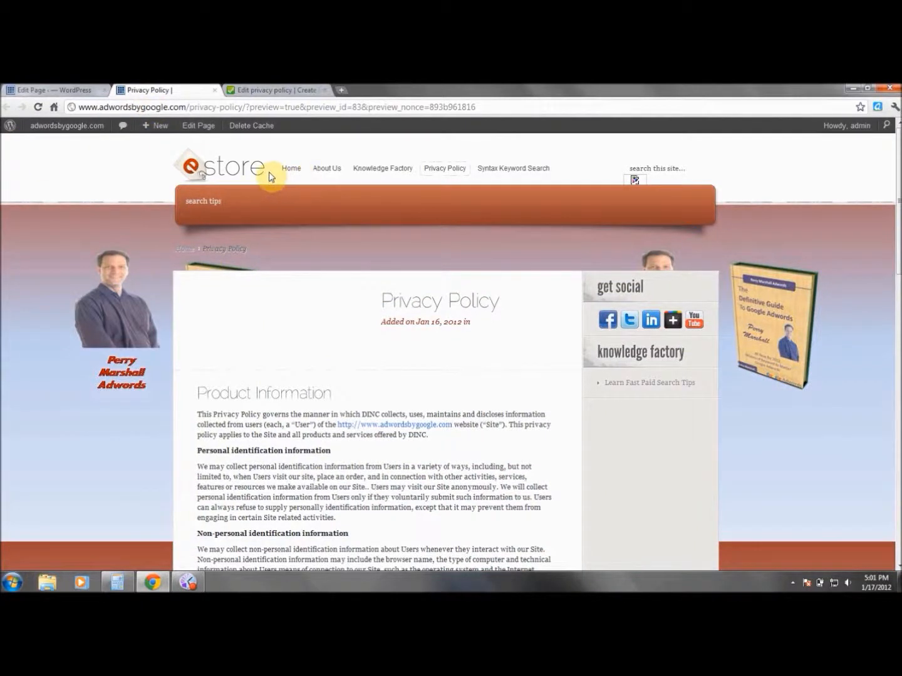
Open the live Privacy Policy page from the site navigation and check its text colors down to the end
left_click(452, 170)
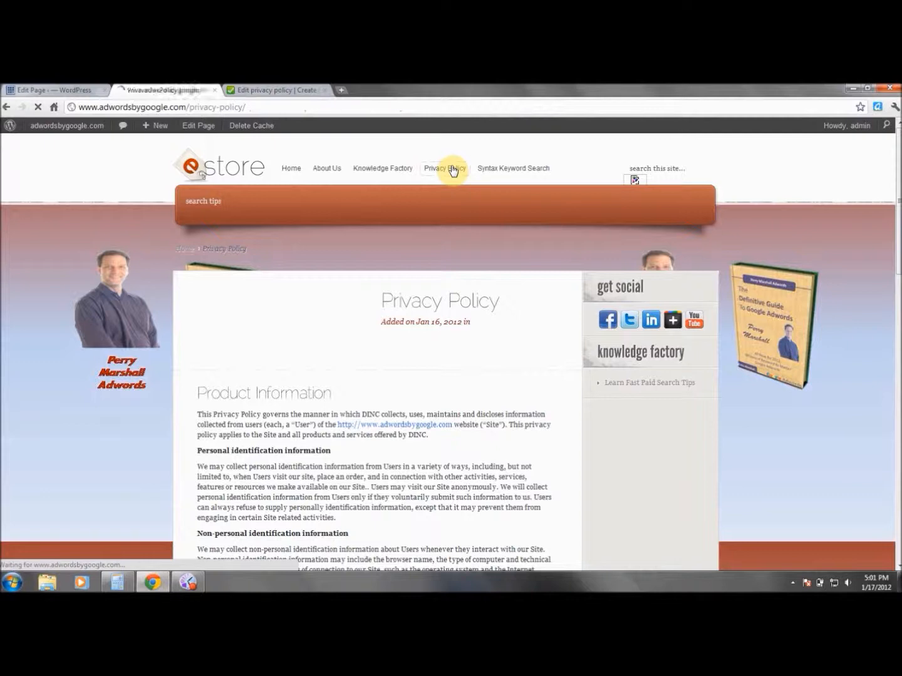
left_click_drag(897, 168, 897, 467)
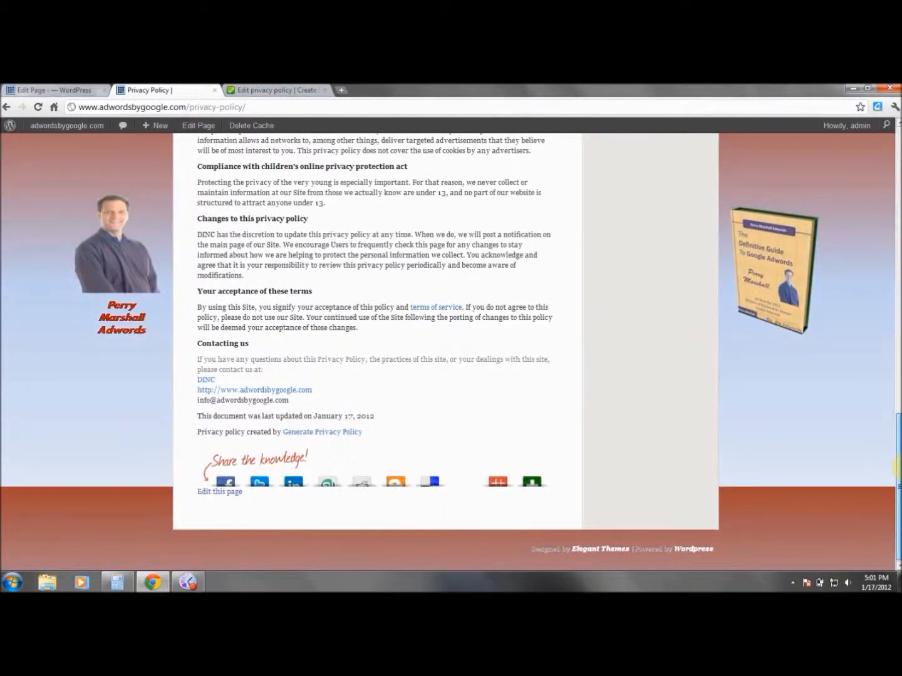
left_click_drag(897, 467, 898, 138)
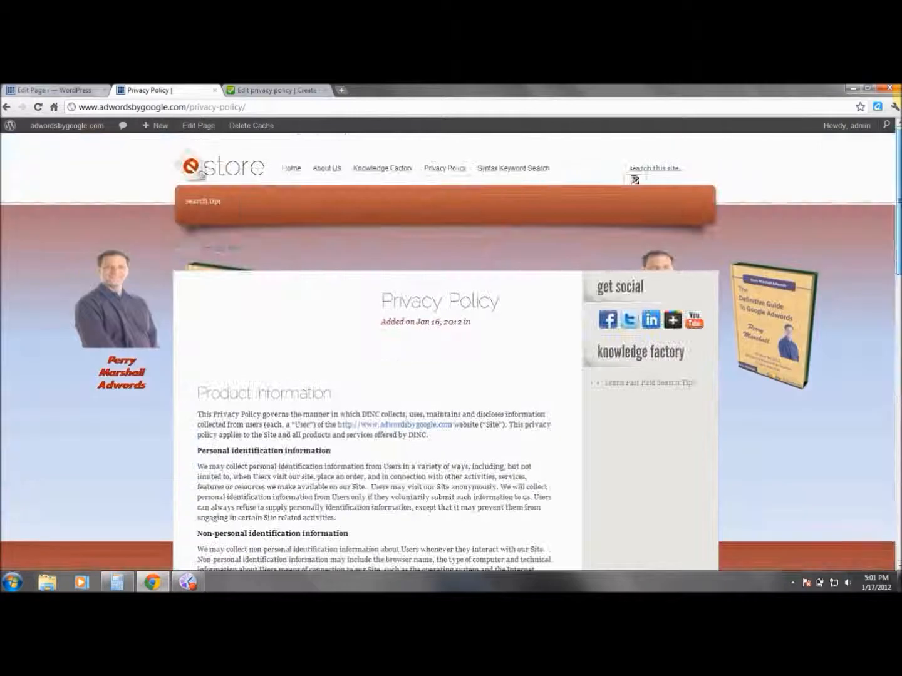
Go to the site's dashboard and open the Privacy Policy page for editing from the list of all pages
mouse_move(91, 131)
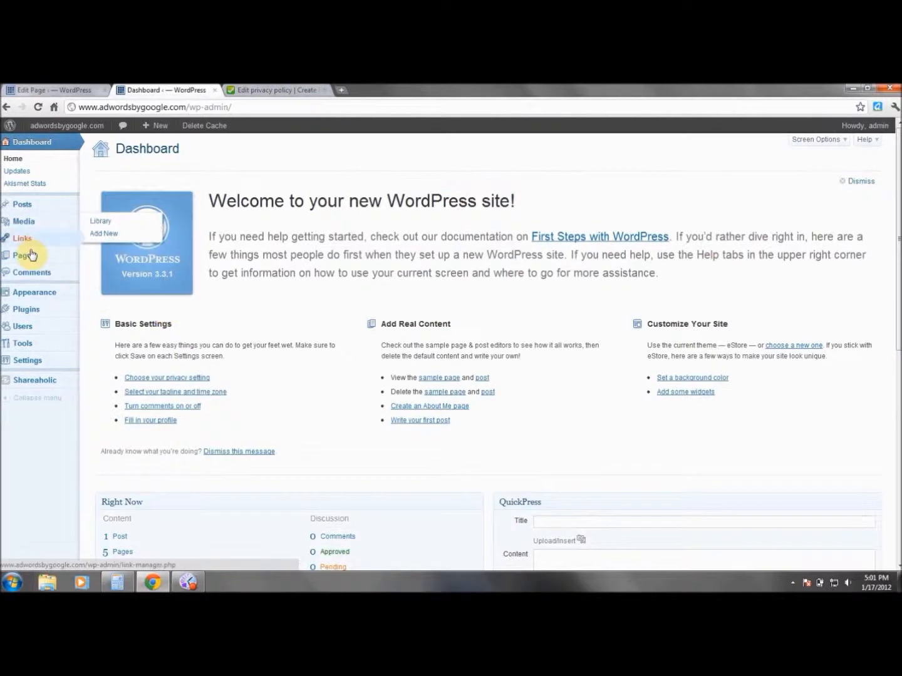
mouse_move(30, 256)
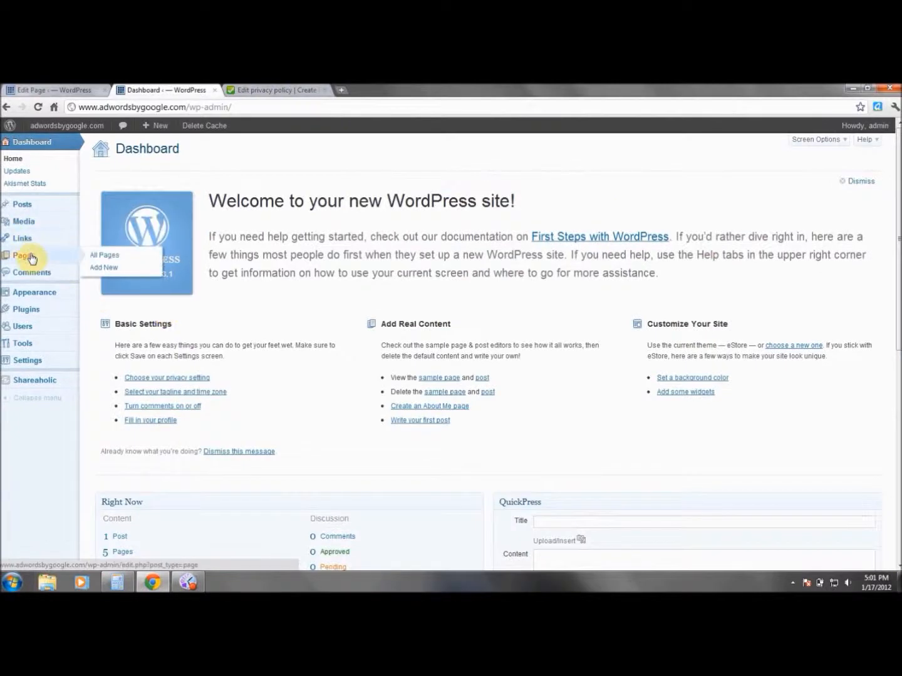
left_click(105, 257)
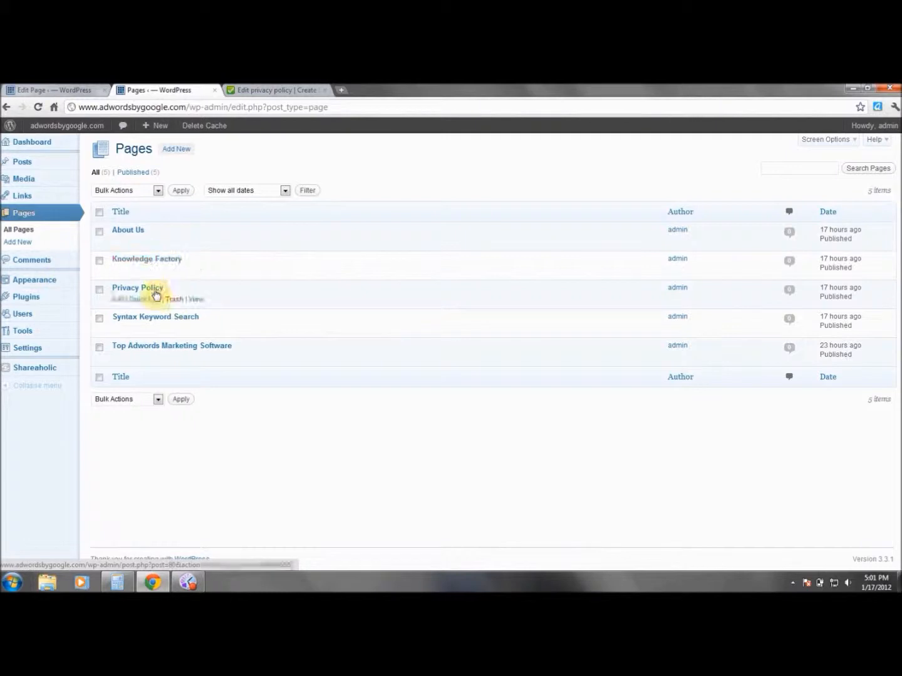
left_click(119, 300)
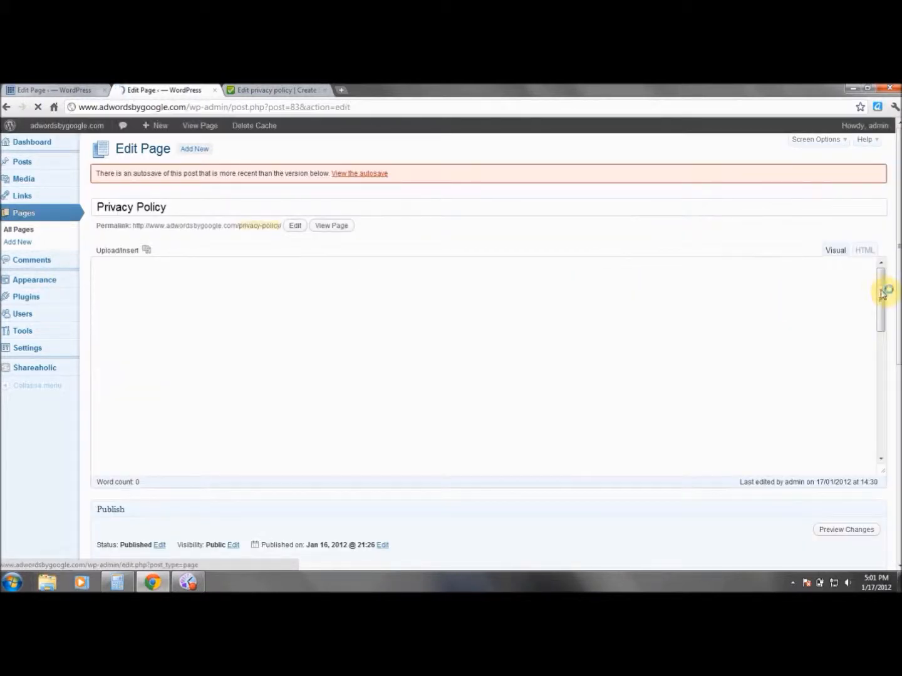
Set the text color of the "If you have any questions about this Privacy Policy" sentence under Contacting us to very dark gray
left_click_drag(882, 295, 892, 382)
left_click(851, 335)
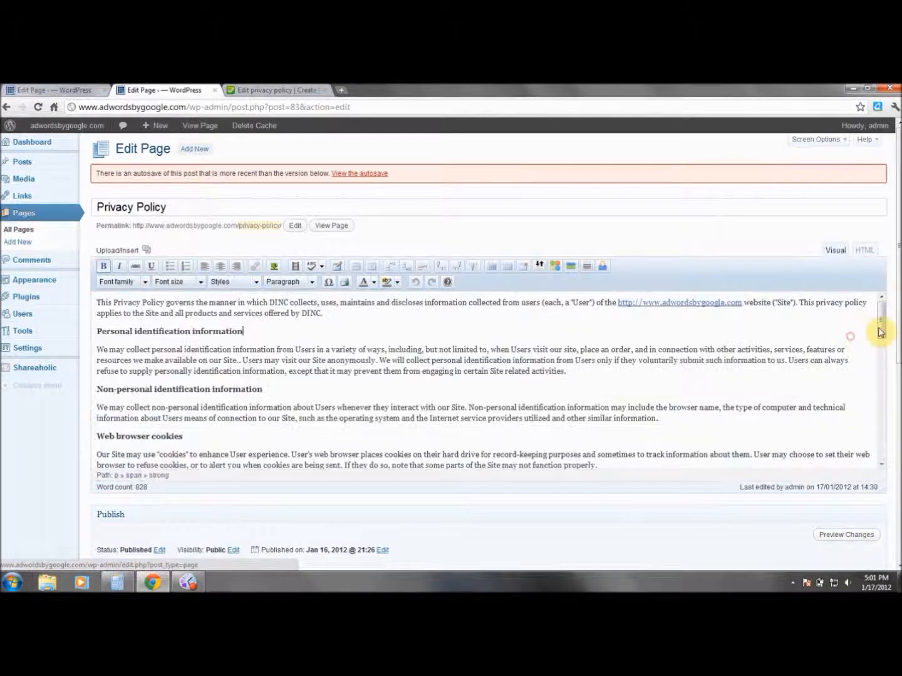
left_click_drag(878, 326, 893, 438)
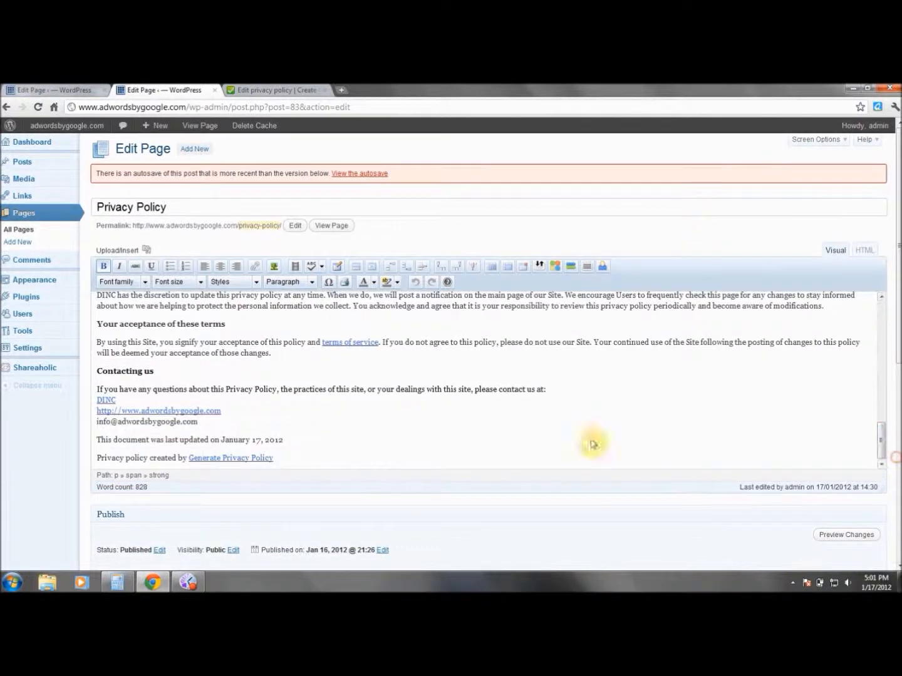
left_click_drag(99, 390, 546, 389)
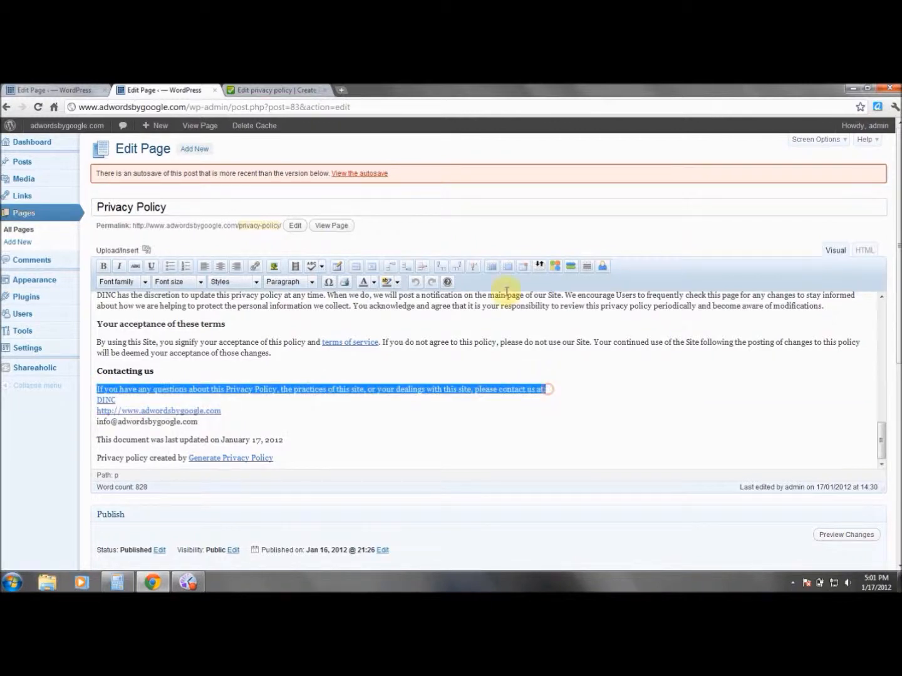
left_click(374, 283)
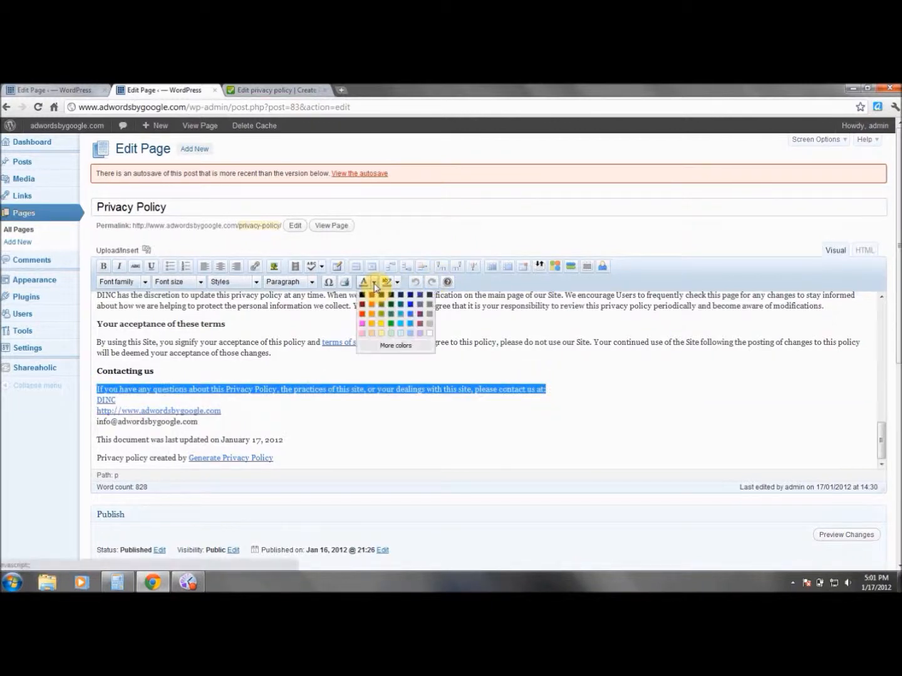
left_click(431, 296)
left_click(381, 411)
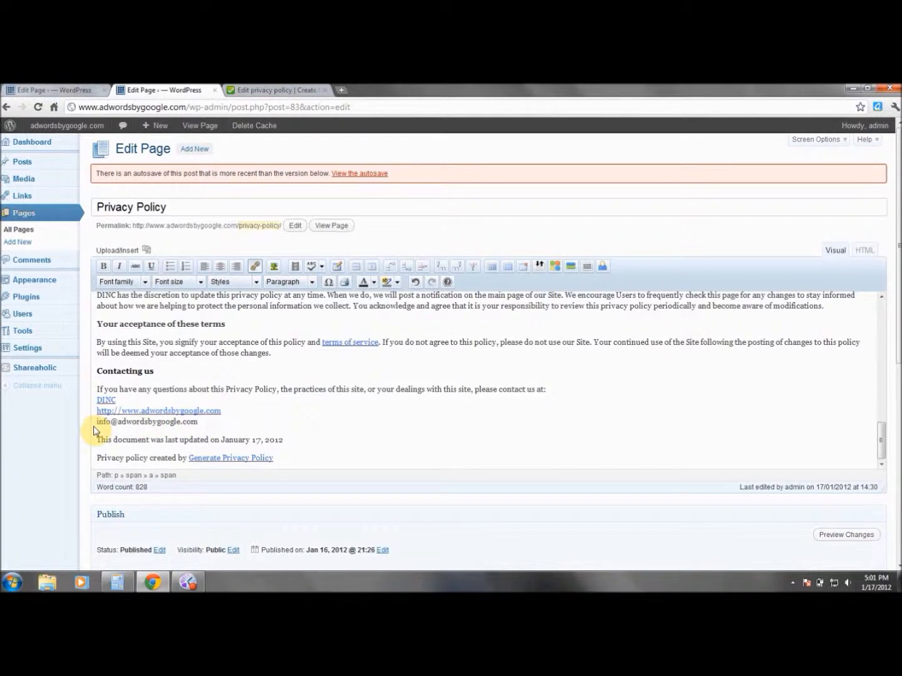
Set the text color of the contact e-mail address under Contacting us to very dark gray
left_click_drag(99, 426, 201, 420)
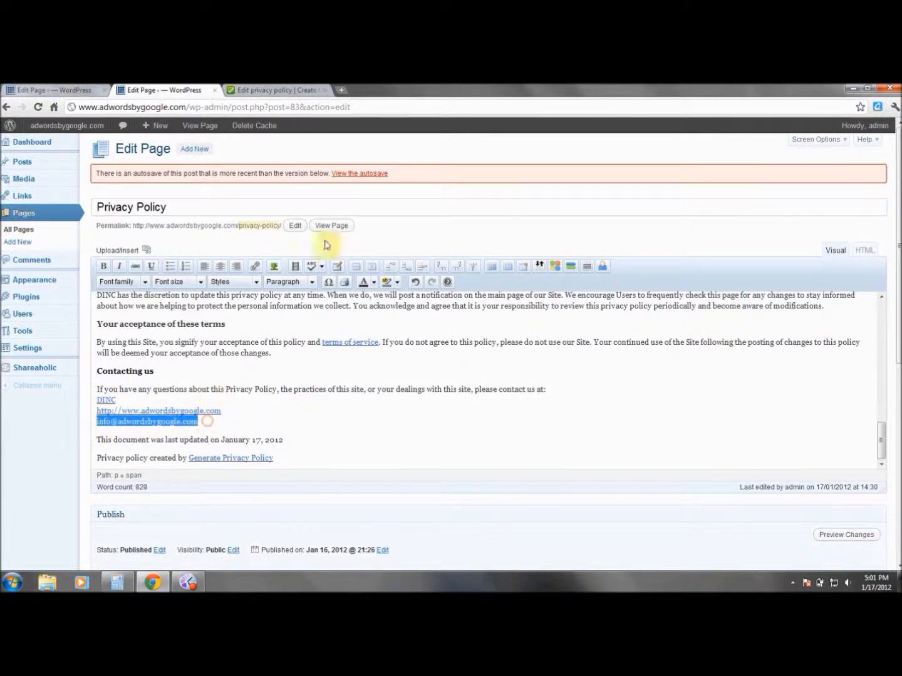
left_click(374, 283)
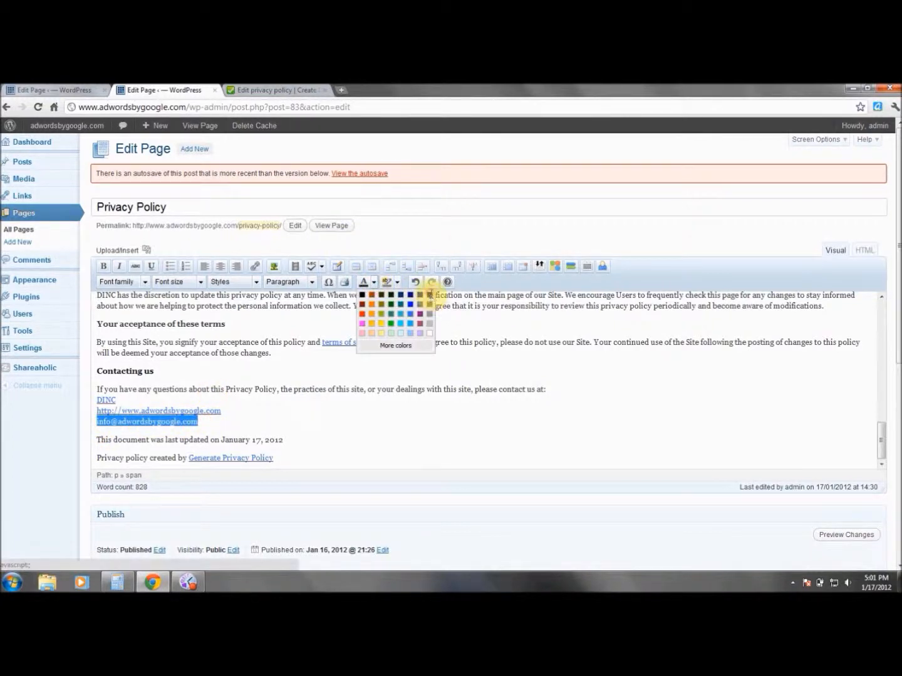
left_click(431, 295)
left_click(551, 389)
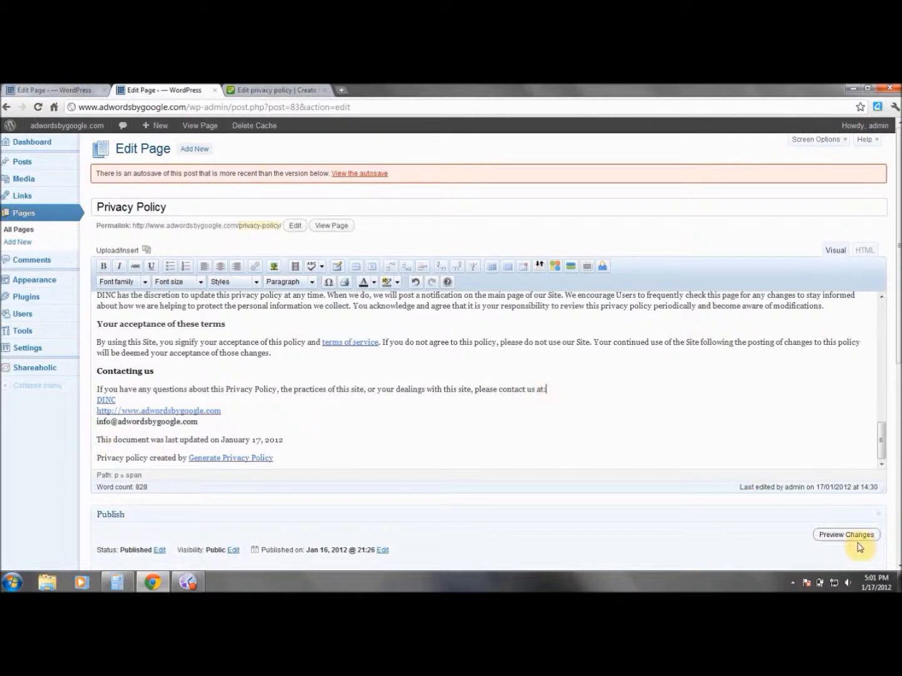
Update the Privacy Policy page and open its live version
scroll(894, 360, "down", 2)
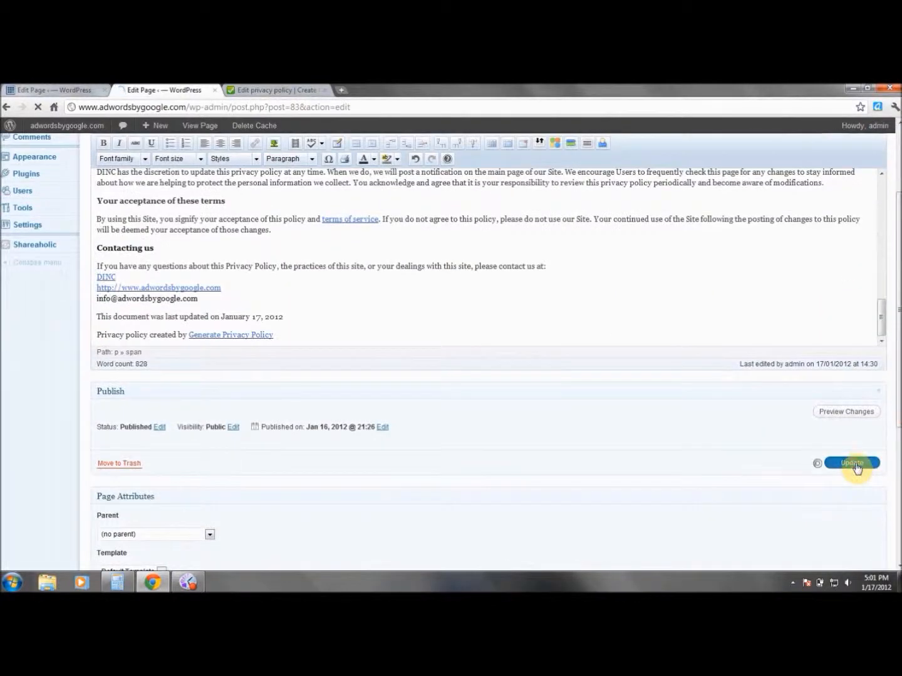
left_click(854, 464)
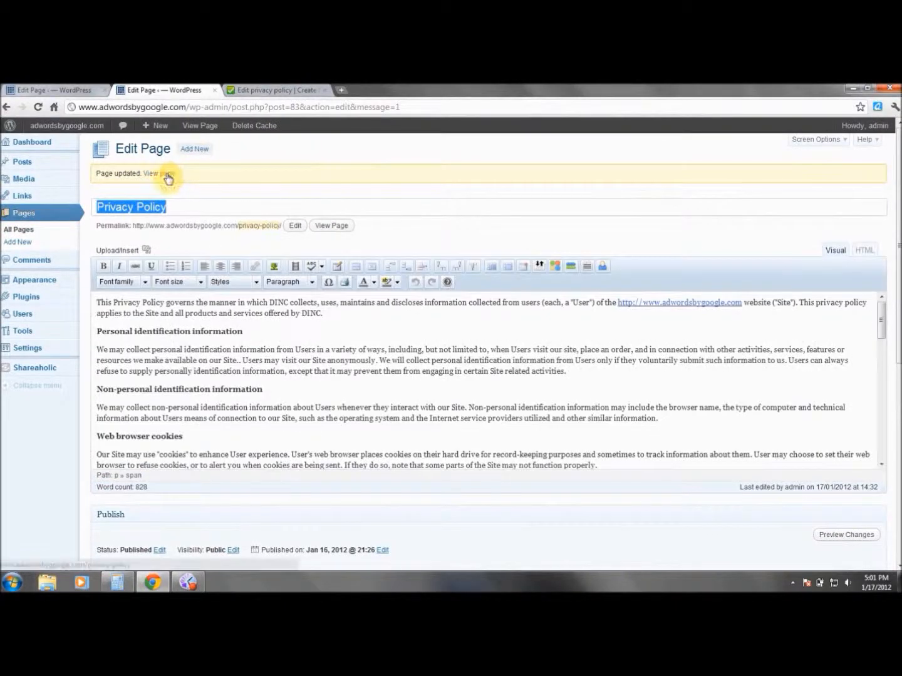
left_click(167, 176)
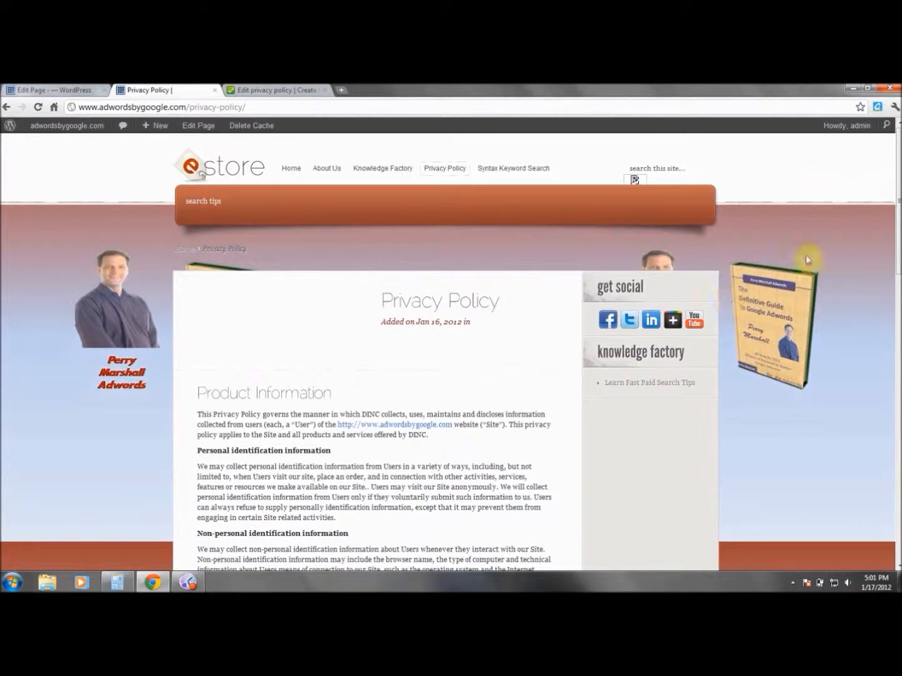
Look over the live Privacy Policy page and the site's home page, checking text and background design
mouse_move(897, 187)
left_mouse_down()
mouse_move(897, 477)
mouse_move(892, 178)
left_mouse_up()
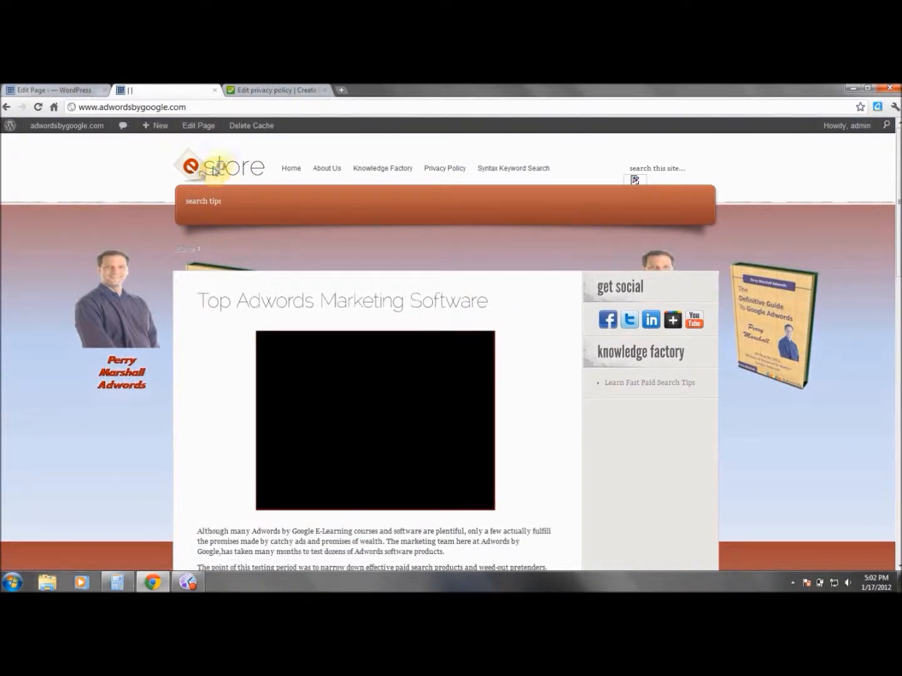
left_click_drag(899, 178, 899, 145)
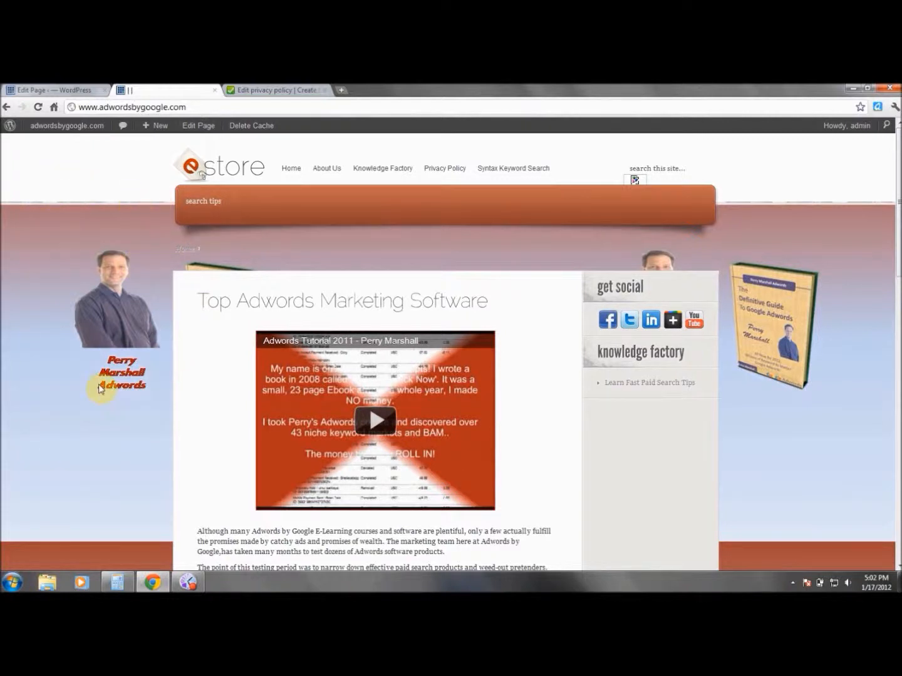
left_click_drag(897, 253, 898, 182)
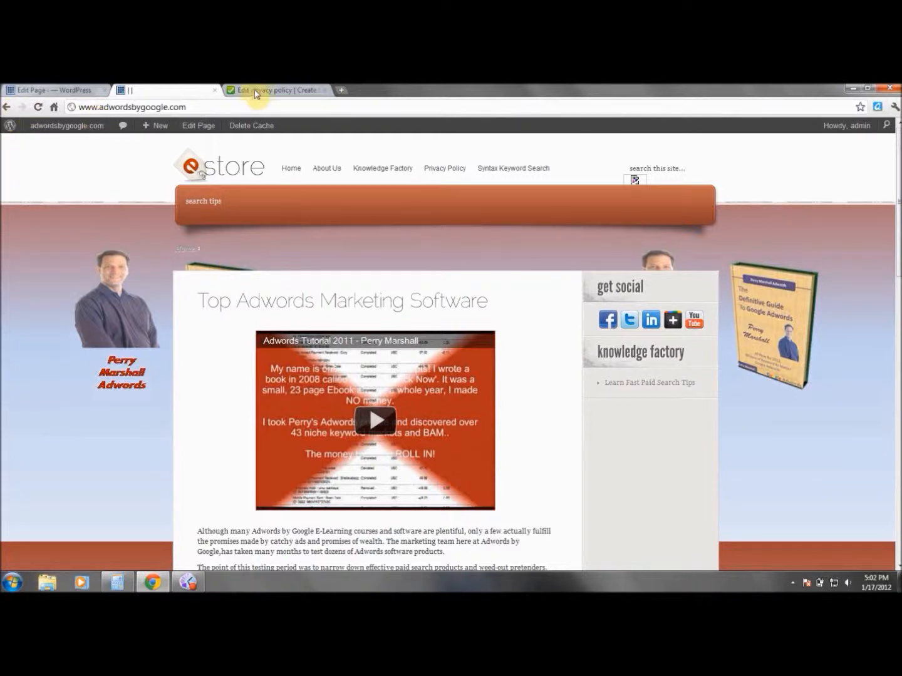
Close the live site's tab and open the theme's custom background settings to review the image and display options
left_click(214, 91)
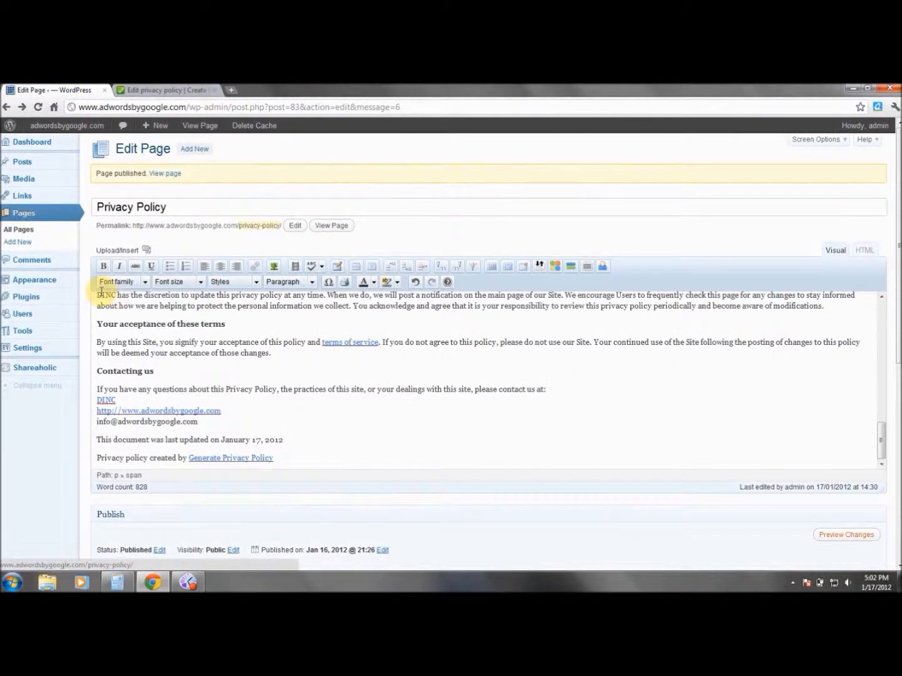
mouse_move(38, 351)
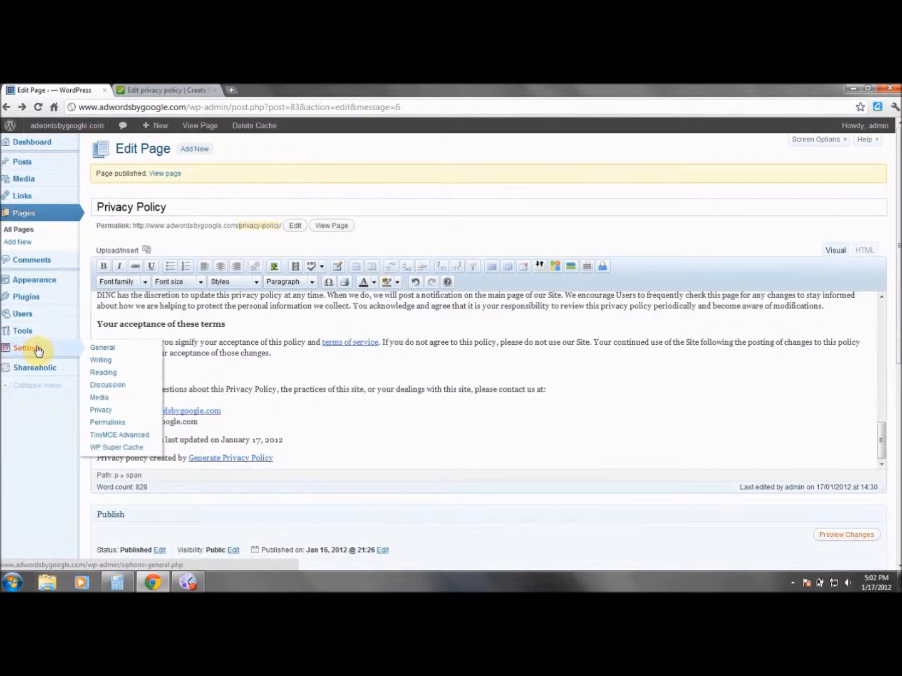
mouse_move(50, 278)
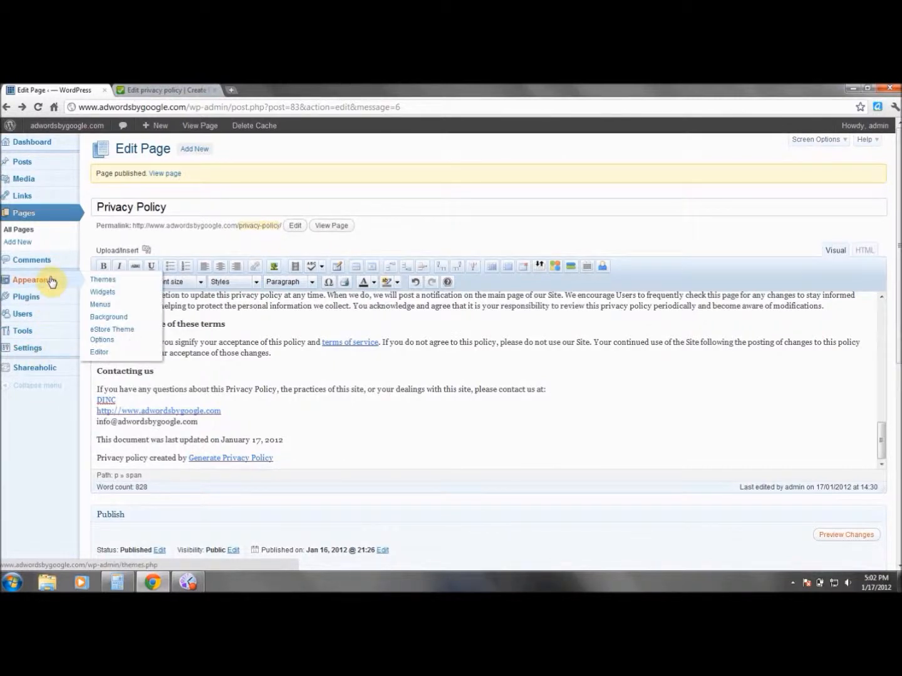
left_click(109, 318)
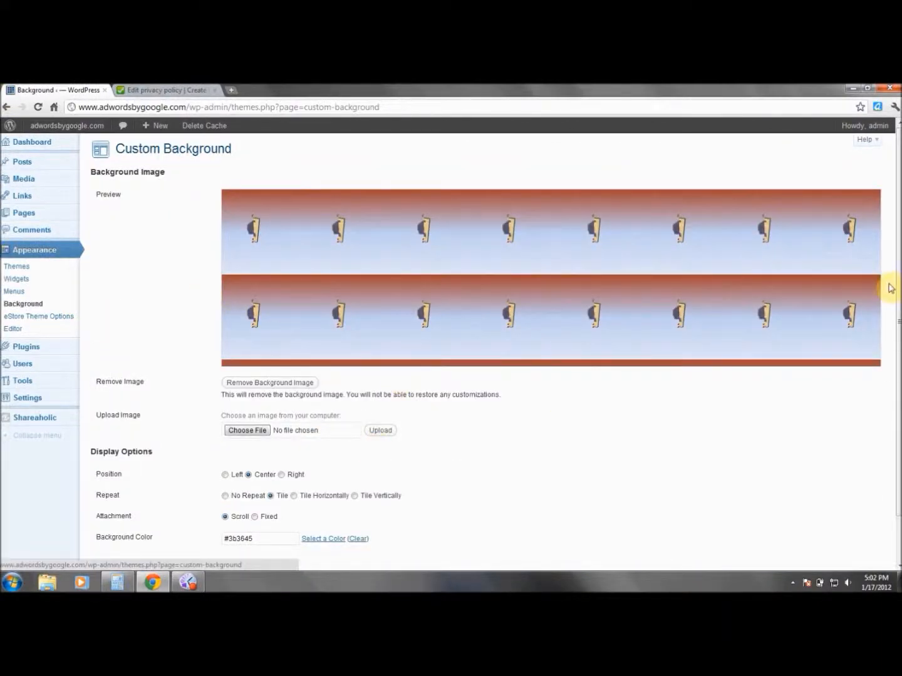
scroll(893, 313, "down", 2)
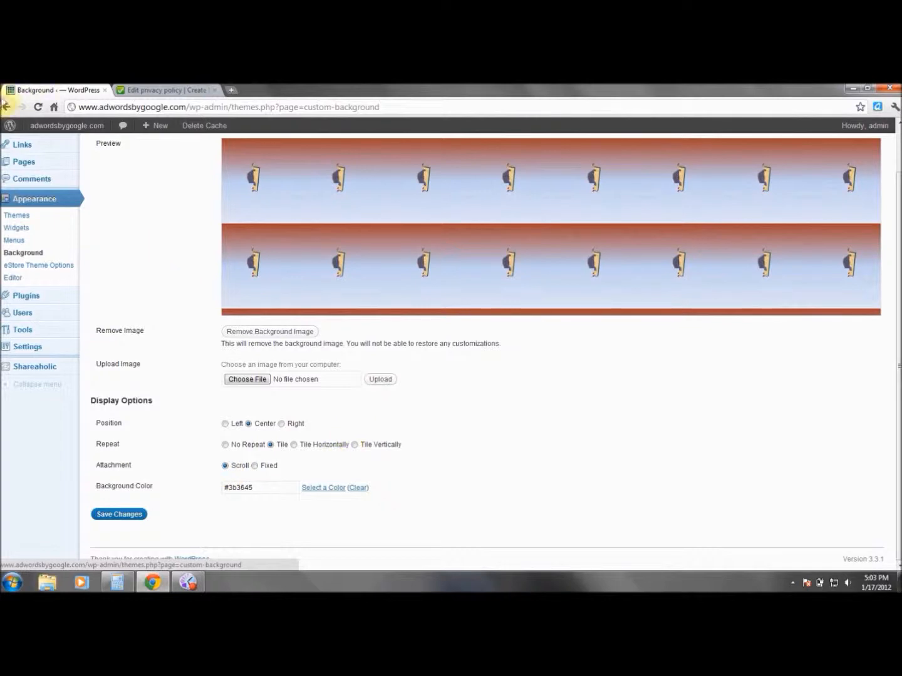
Leave the background settings, return to the live site and view its Syntax Keyword Search and Privacy Policy pages
left_click(7, 108)
left_click(8, 108)
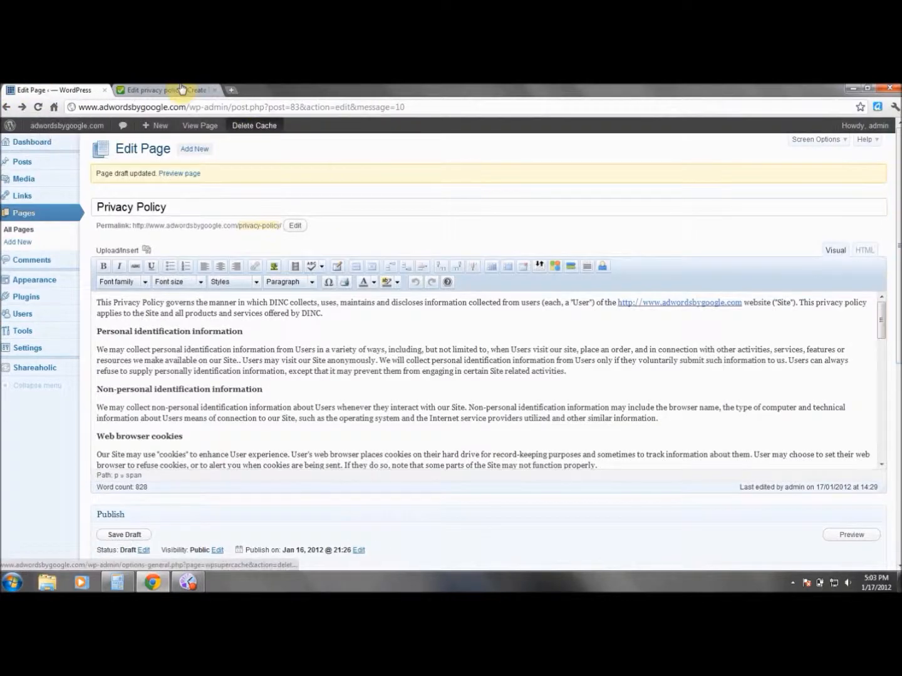
left_click(80, 128)
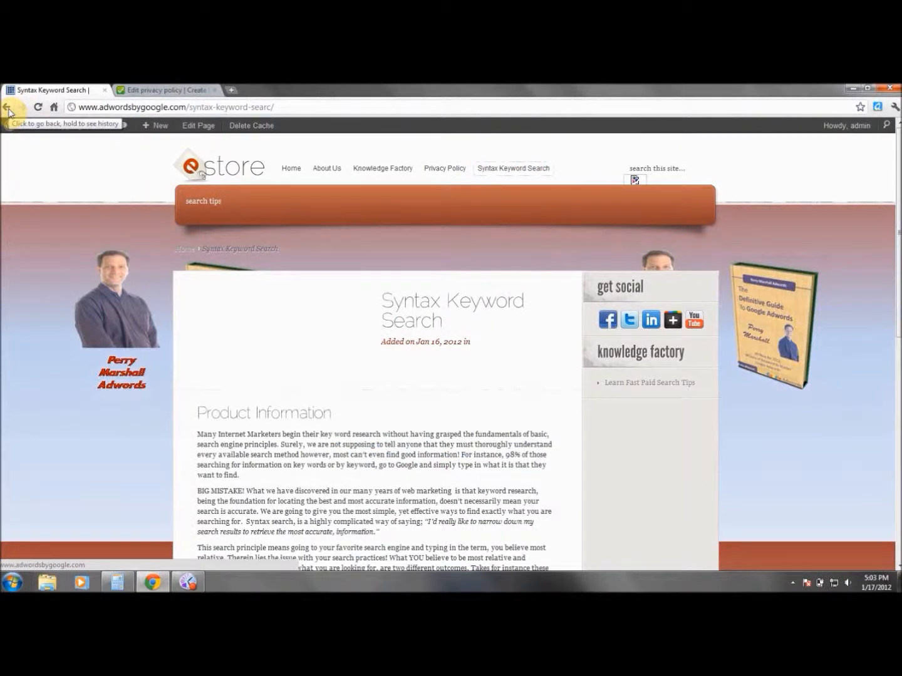
left_click(9, 110)
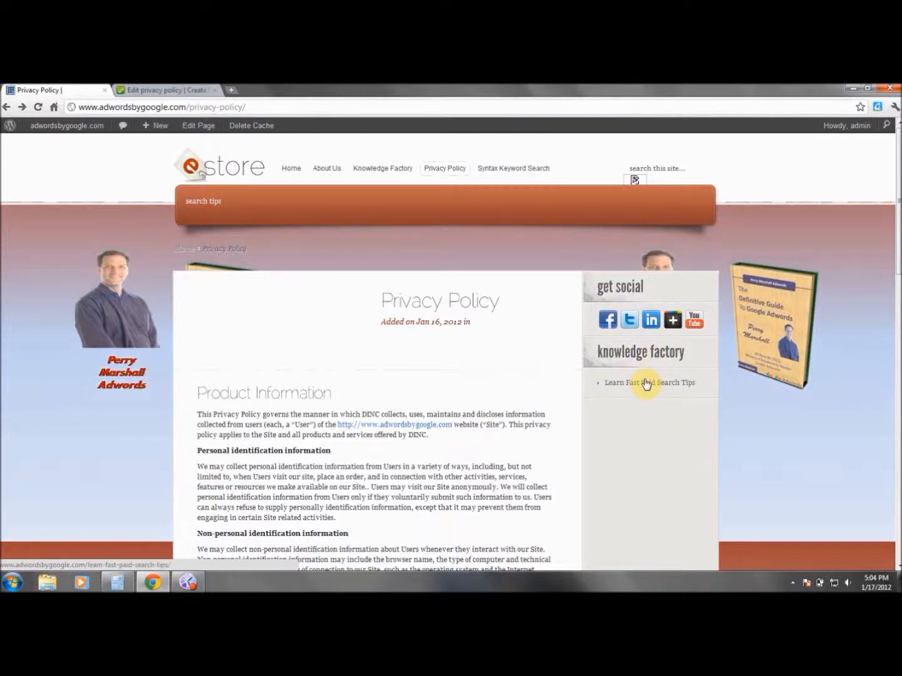
Skim the live Privacy Policy page, then open the site's home page and look through it
scroll(897, 157, "down", 4)
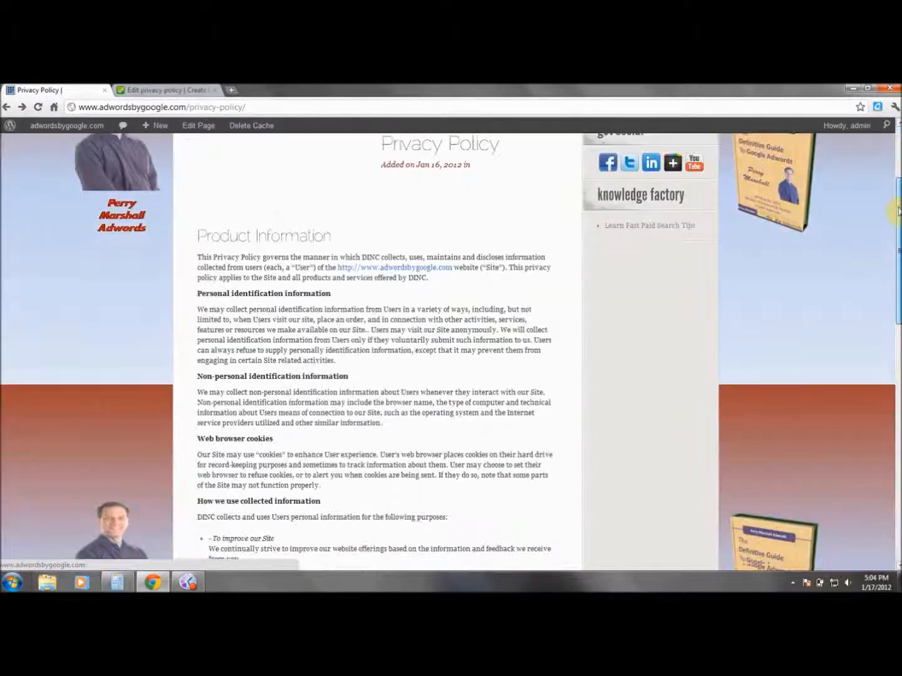
scroll(895, 147, "up", 4)
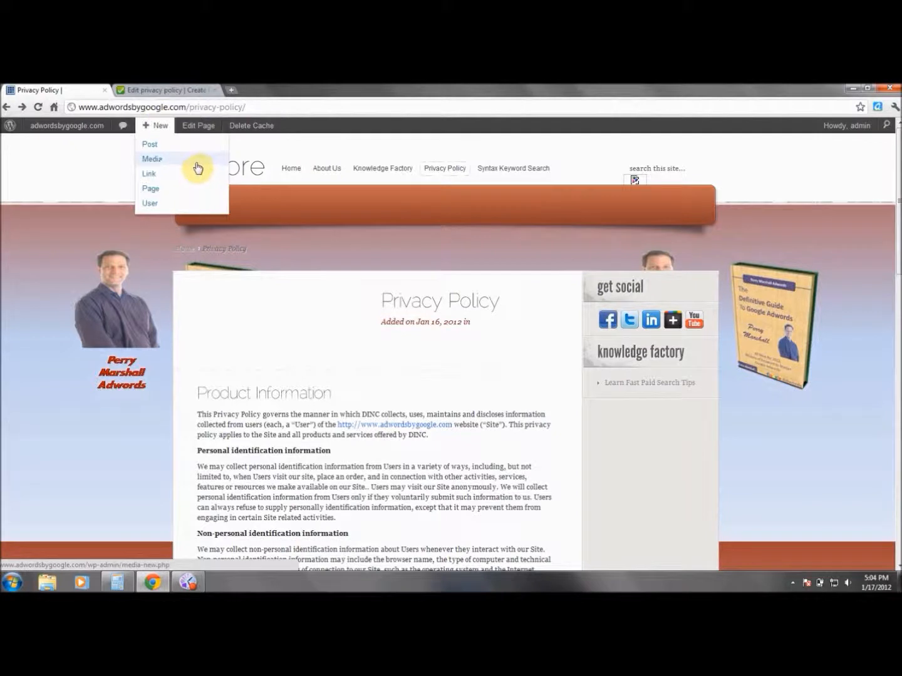
left_click(222, 169)
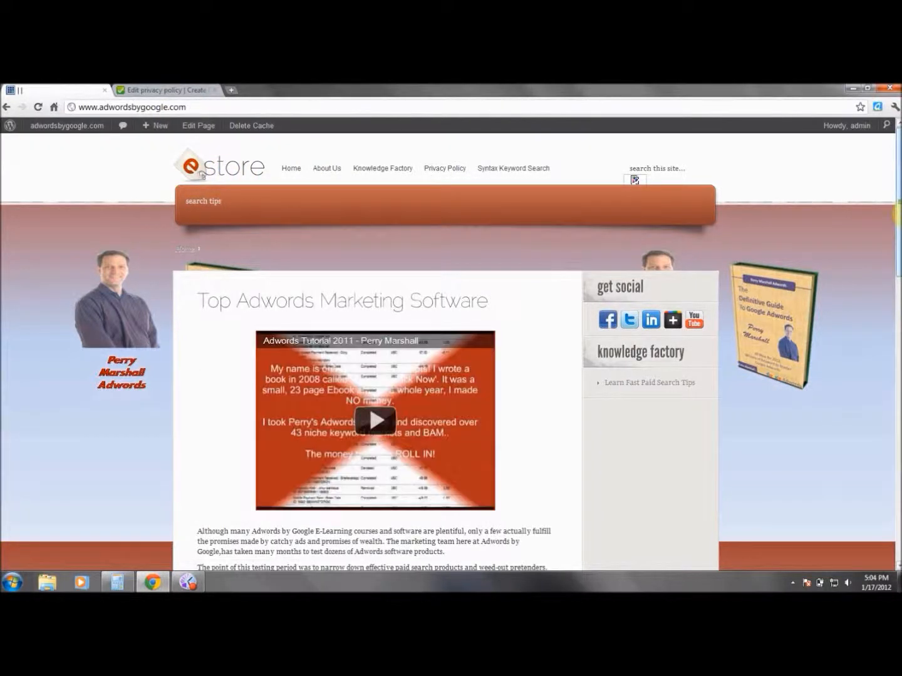
left_click_drag(899, 219, 899, 167)
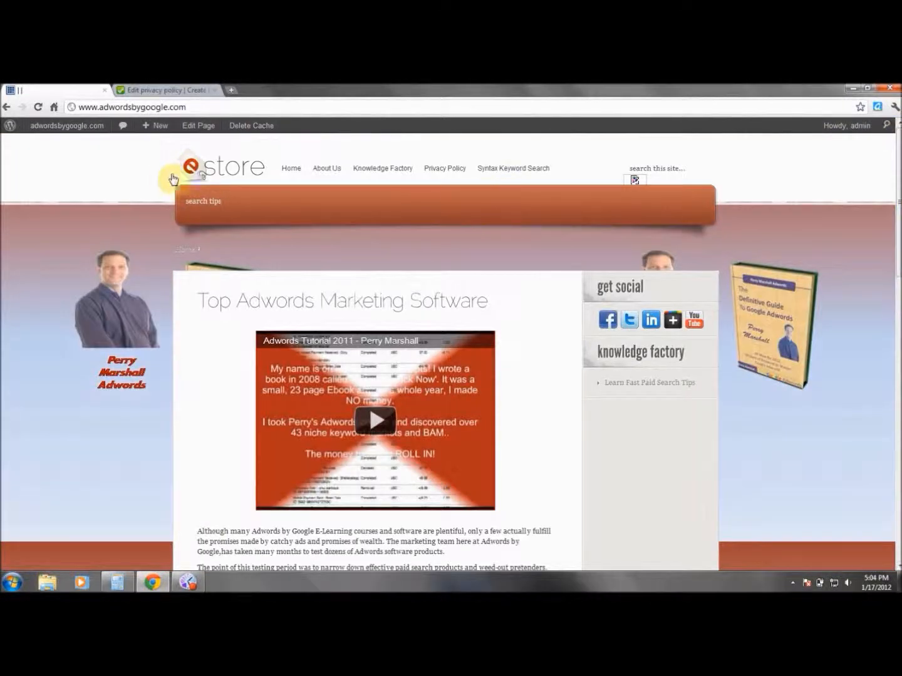